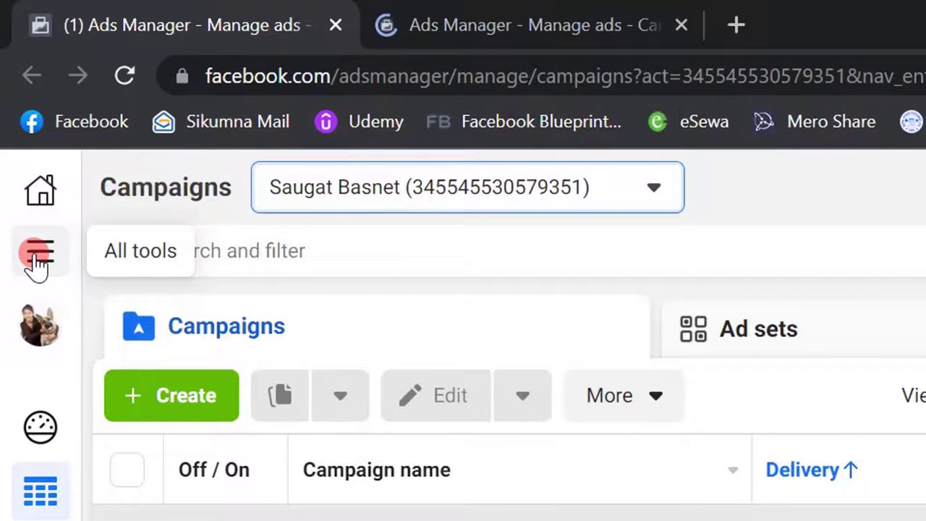
Look through the full list of business tools and open Events Manager for the current ad account
click(38, 261)
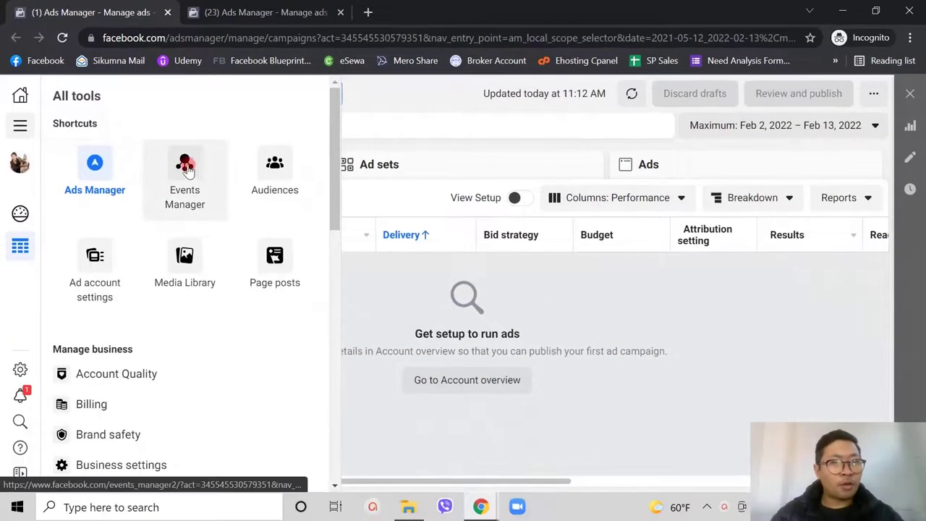
click(360, 349)
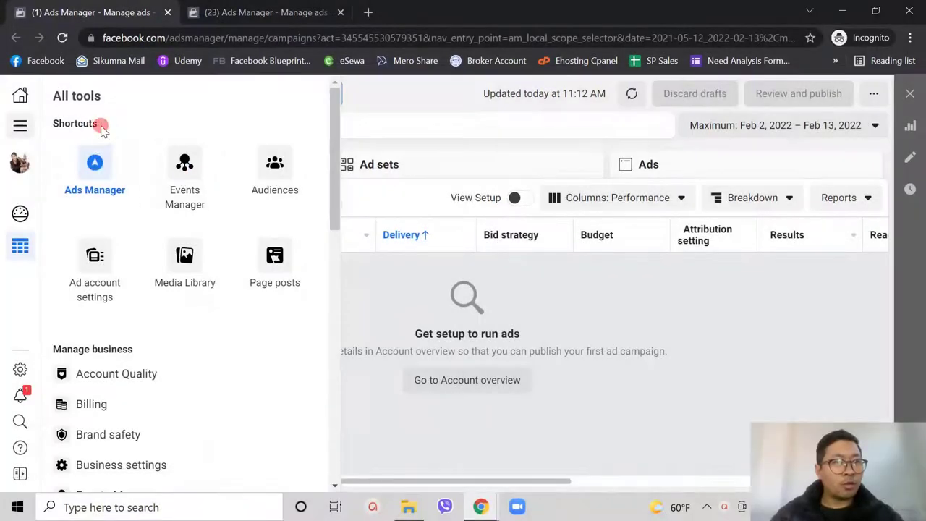
double_click(73, 124)
drag(70, 124, 145, 123)
click(151, 259)
scroll(152, 258, down, 10)
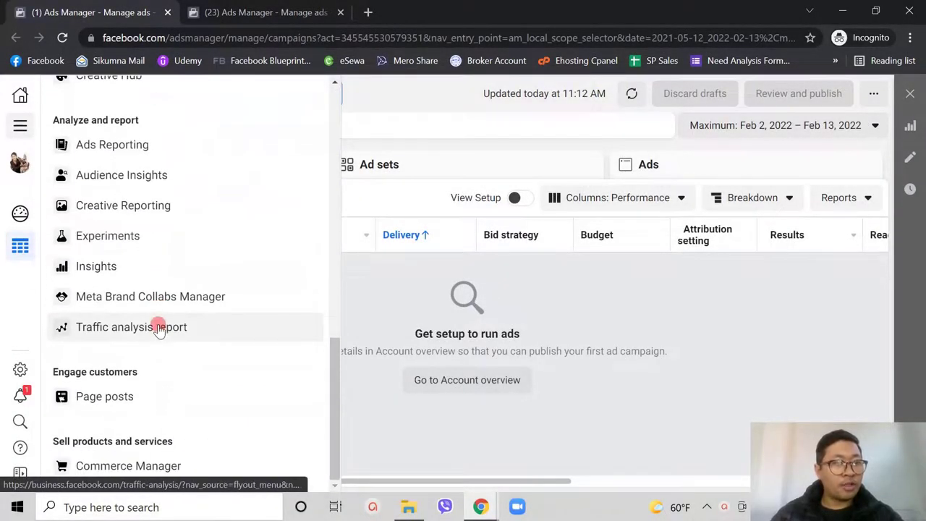
scroll(159, 334, up, 10)
scroll(159, 330, up, 2)
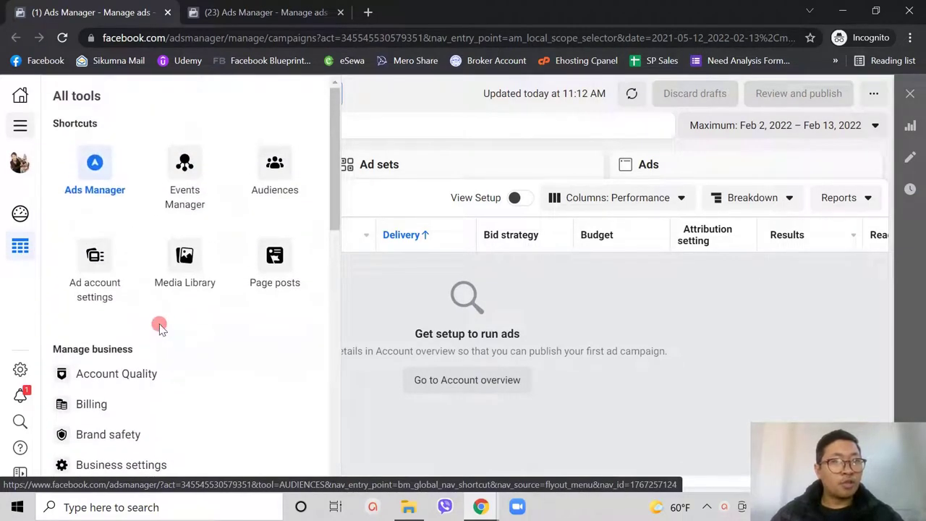
click(191, 175)
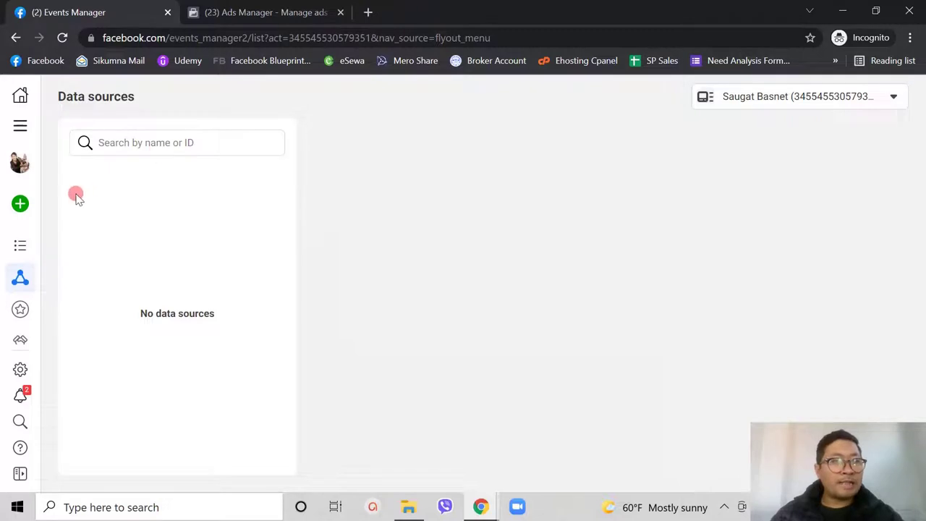
Start connecting a new data source of the Web type
mouse_move(23, 208)
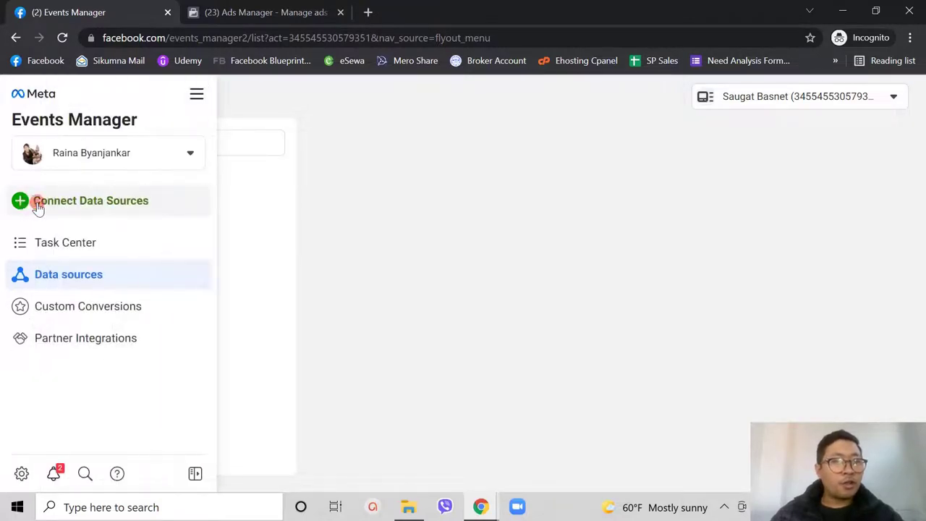
click(136, 209)
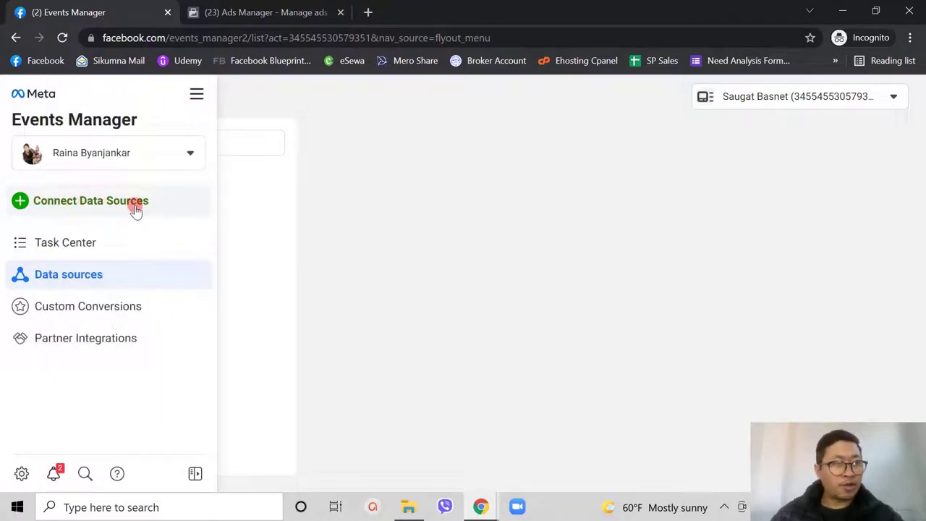
click(93, 207)
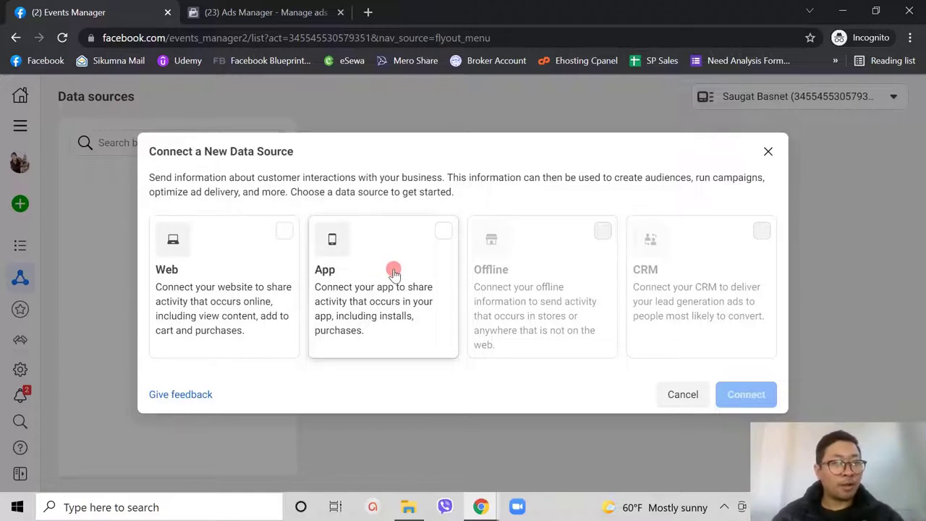
click(282, 239)
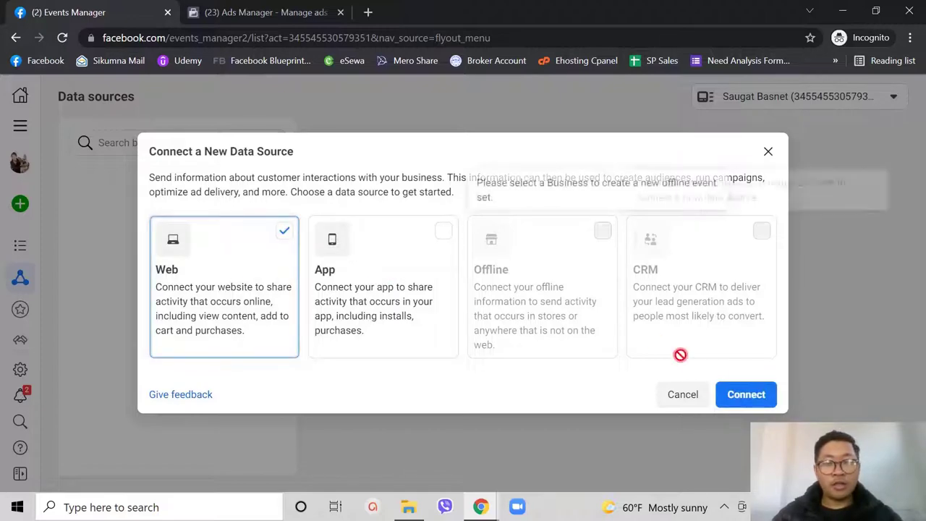
click(755, 394)
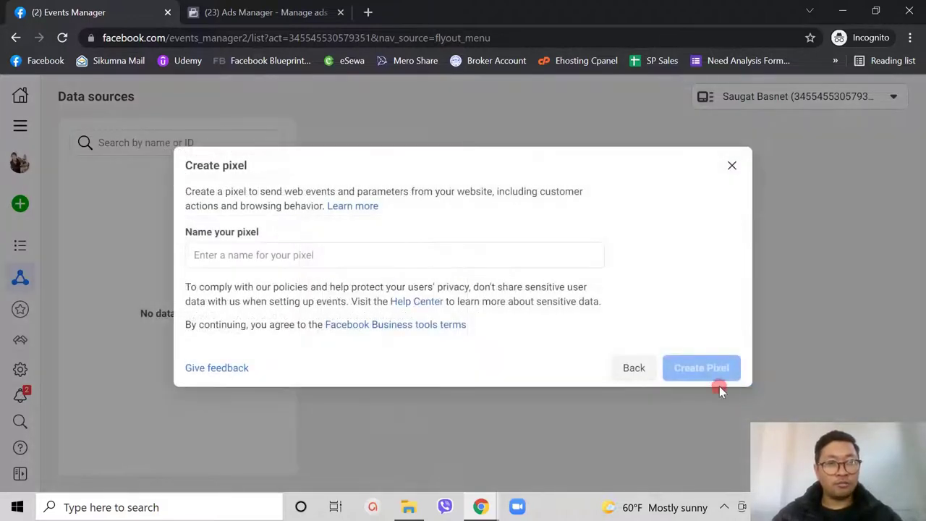
Name the new pixel "Demo Pixel" and create it
click(278, 255)
click(290, 255)
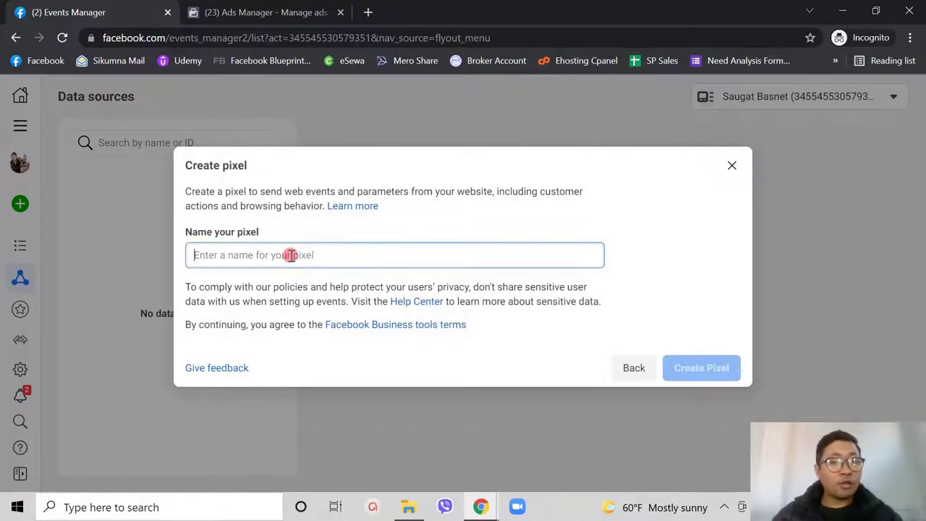
text(Demo Pixel)
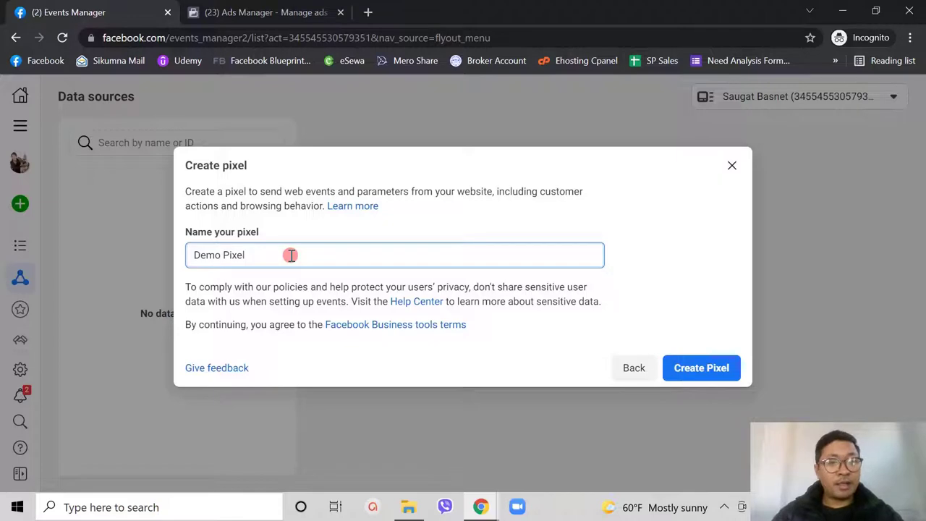
click(685, 369)
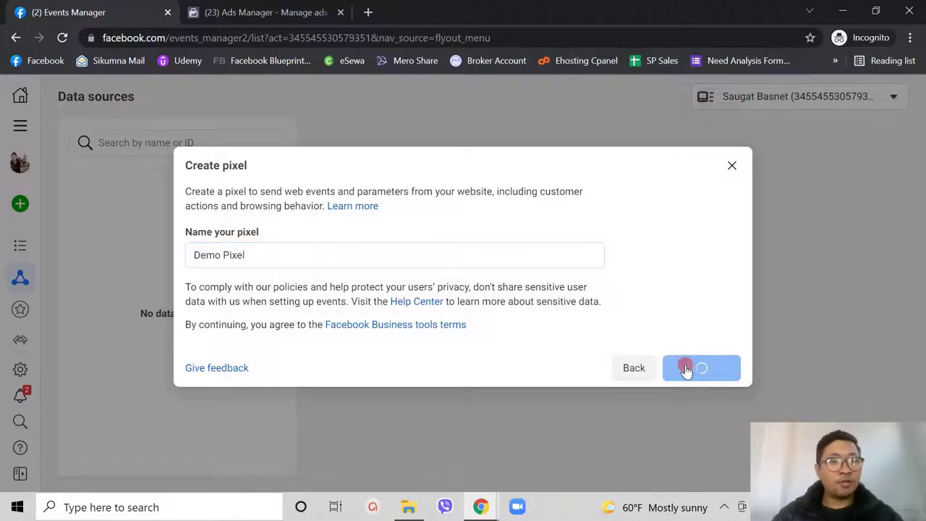
click(240, 280)
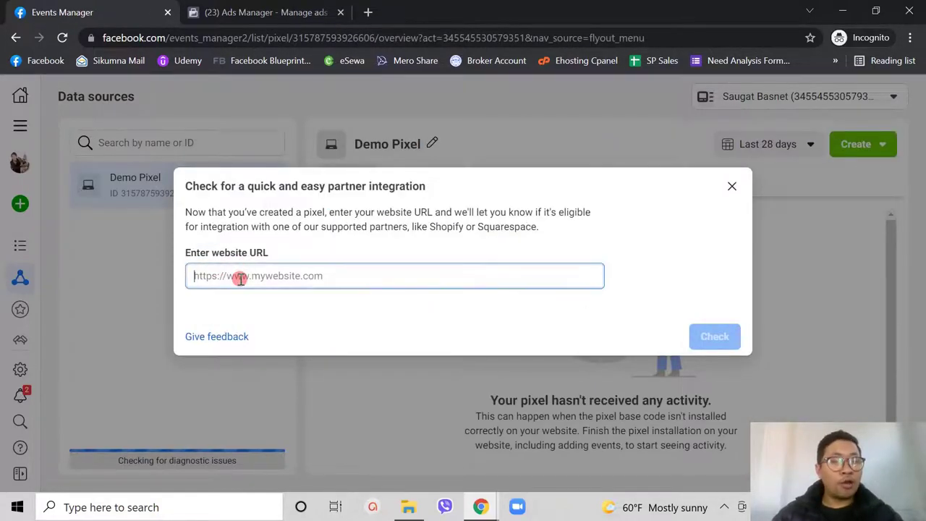
key(alt+Tab)
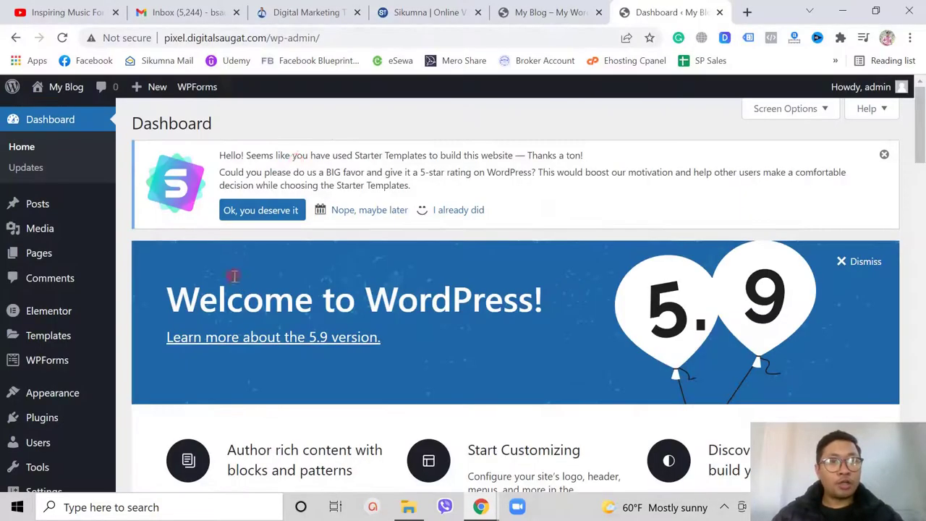
click(544, 12)
drag(269, 38, 147, 40)
key(ctrl+c)
key(alt+Tab)
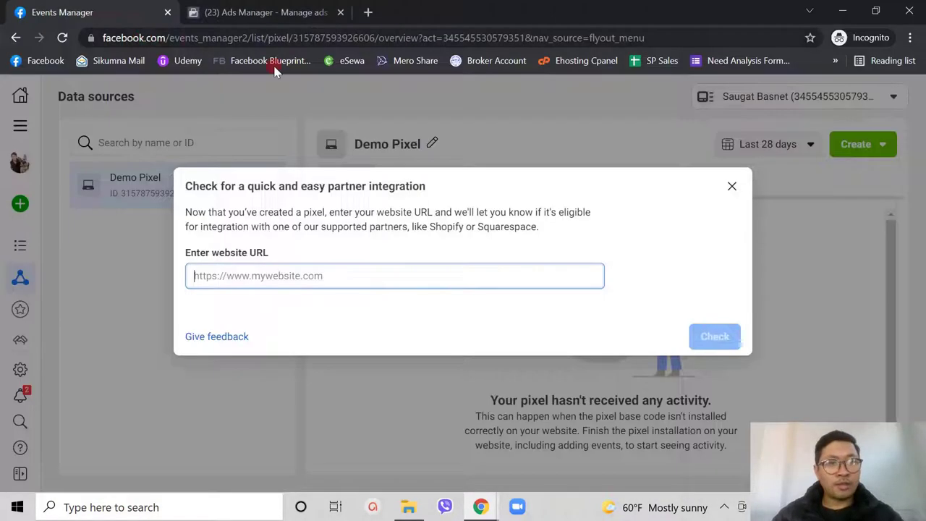
key(ctrl+v)
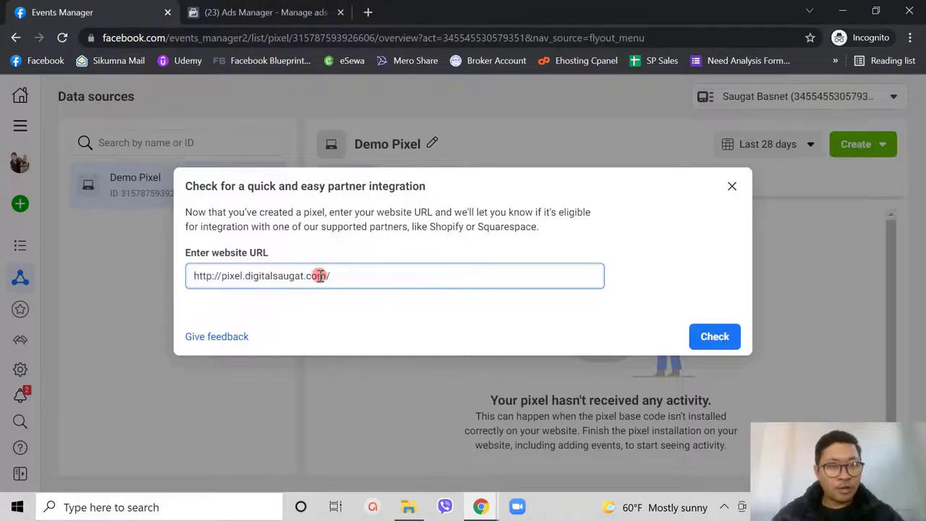
click(716, 340)
click(717, 337)
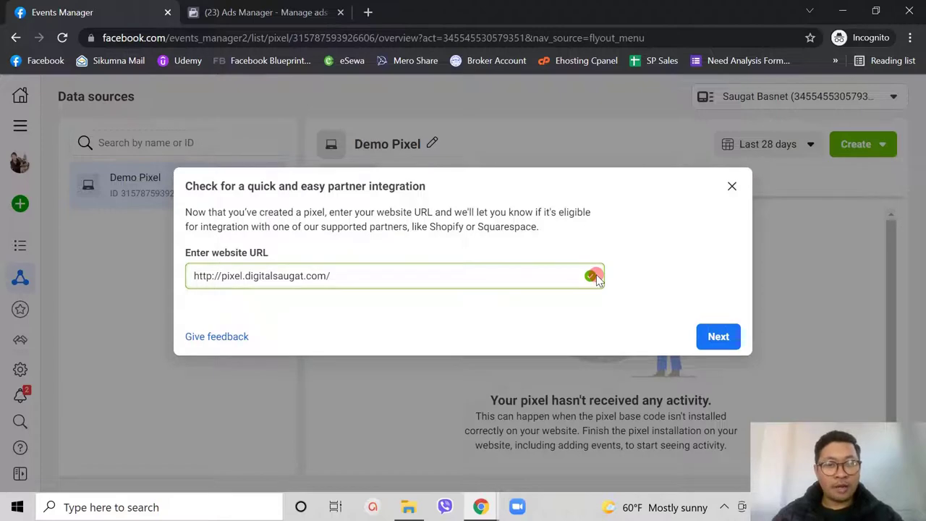
click(727, 337)
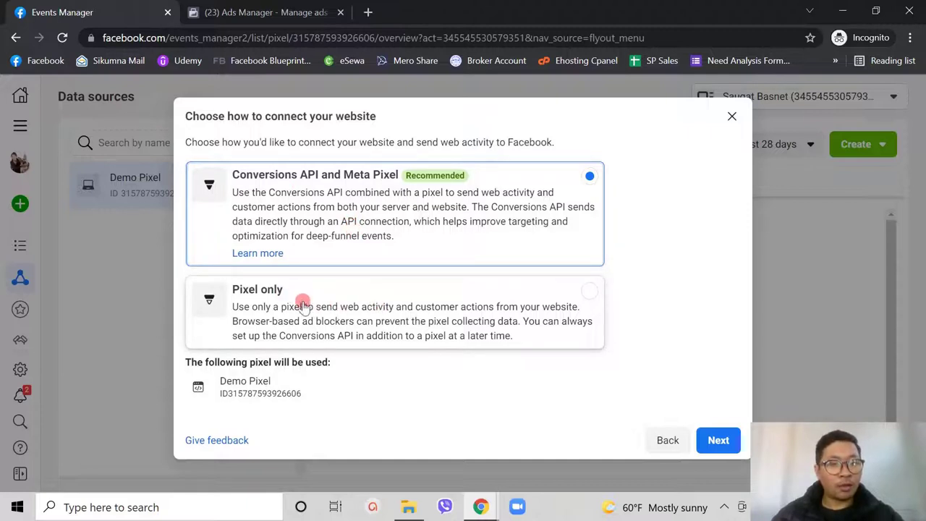
Choose the Pixel only connection with manual code installation and copy the Meta Pixel base code
click(339, 304)
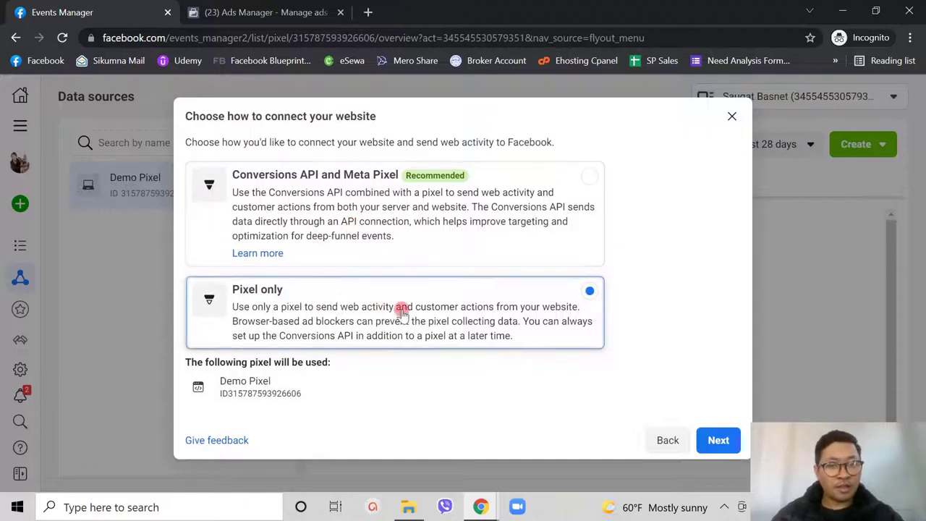
click(712, 443)
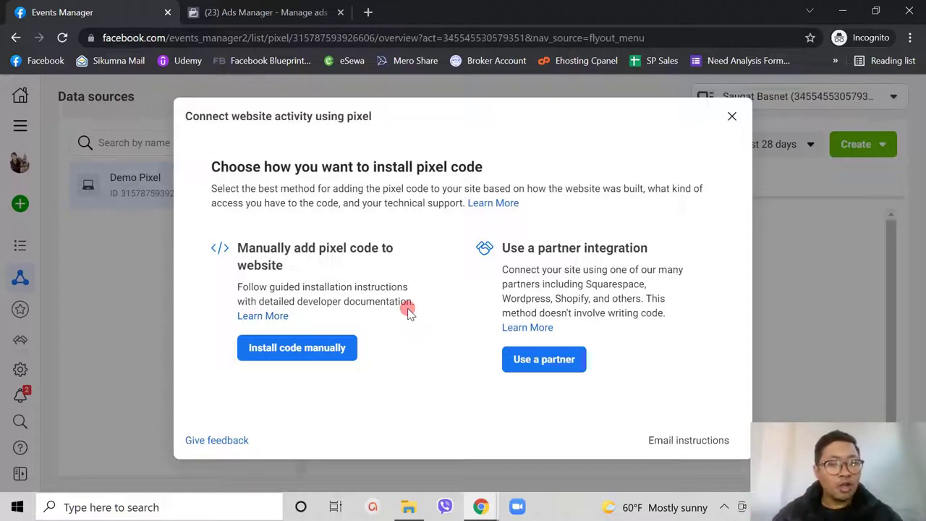
click(289, 350)
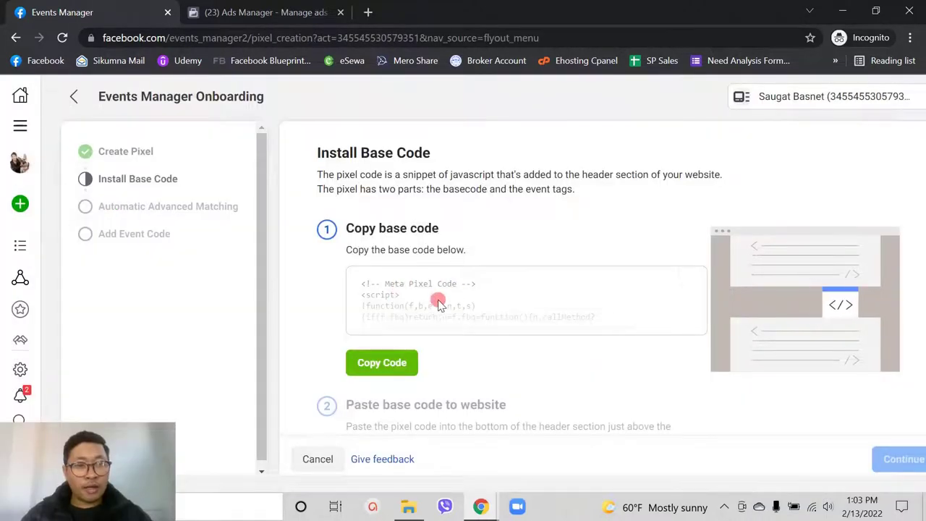
click(394, 365)
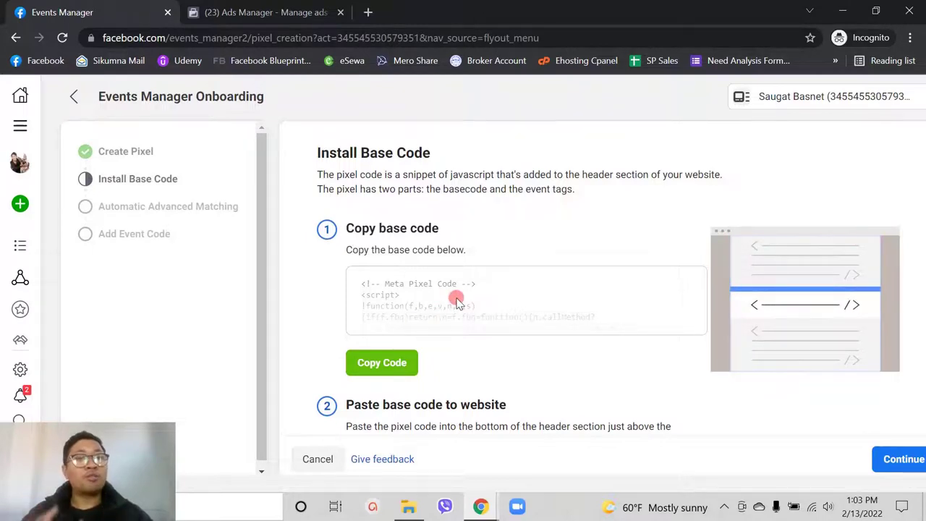
Switch to the RapidTables online notepad, paste the Meta Pixel base code there, and select the pasted code
key(alt+Tab)
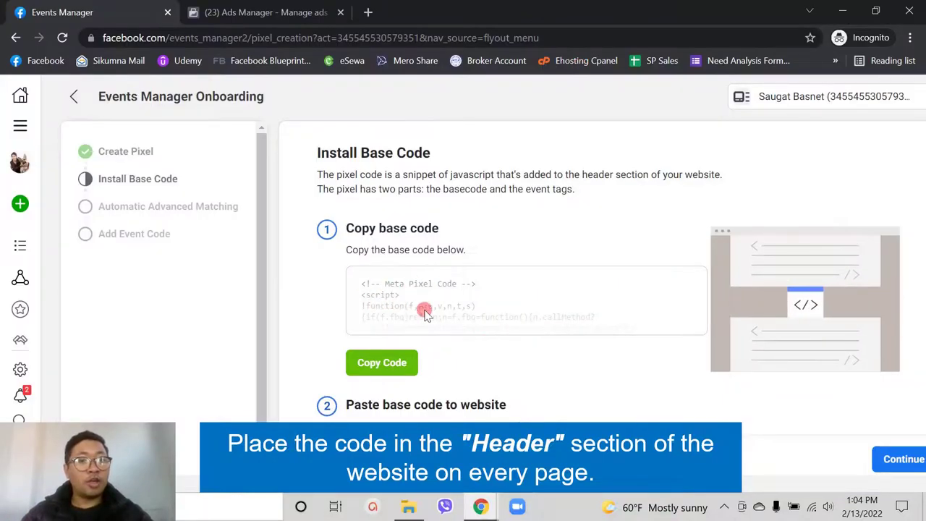
key(alt+Tab)
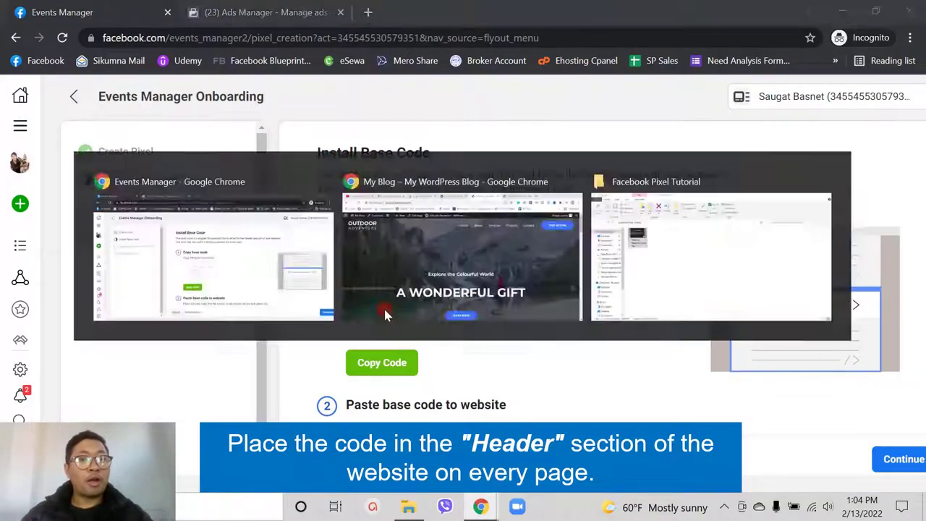
click(383, 306)
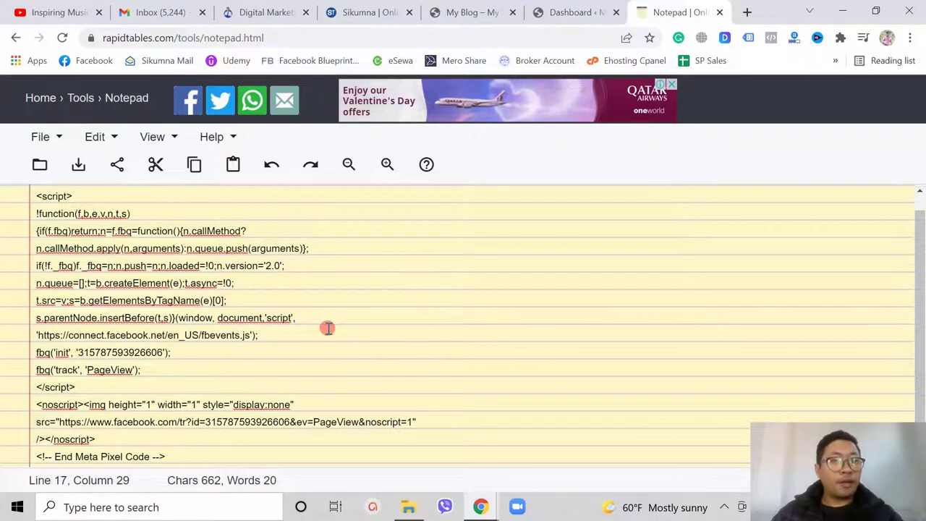
drag(36, 196, 274, 452)
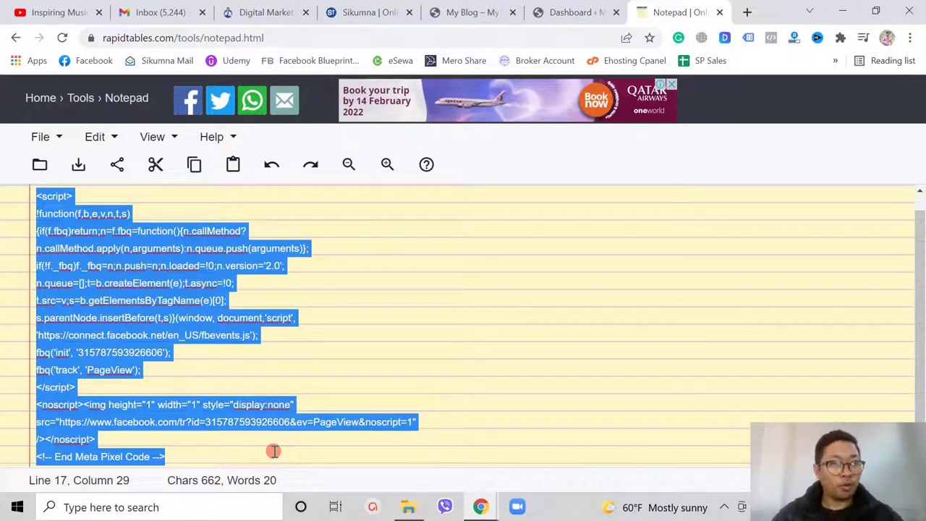
View the page source of digitalsaugat.com and examine the Facebook Pixel code placed in its header
click(262, 12)
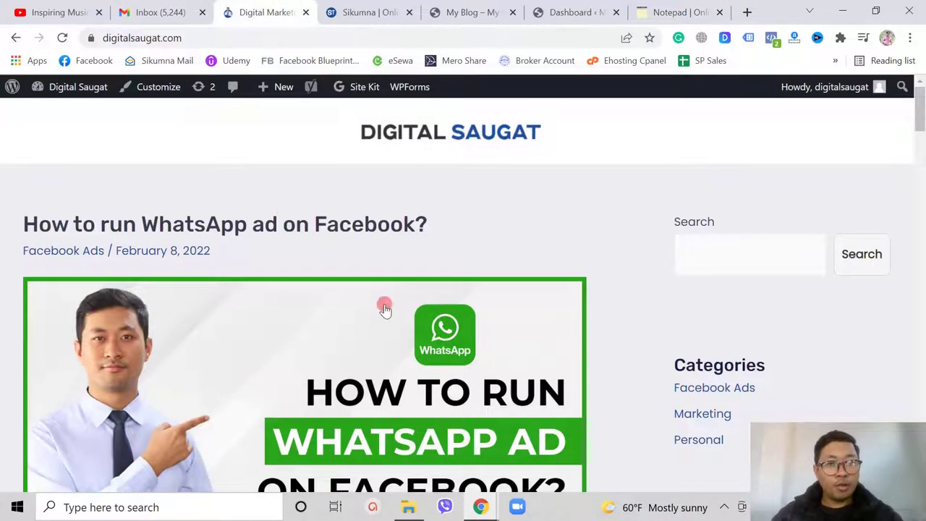
key(ctrl+u)
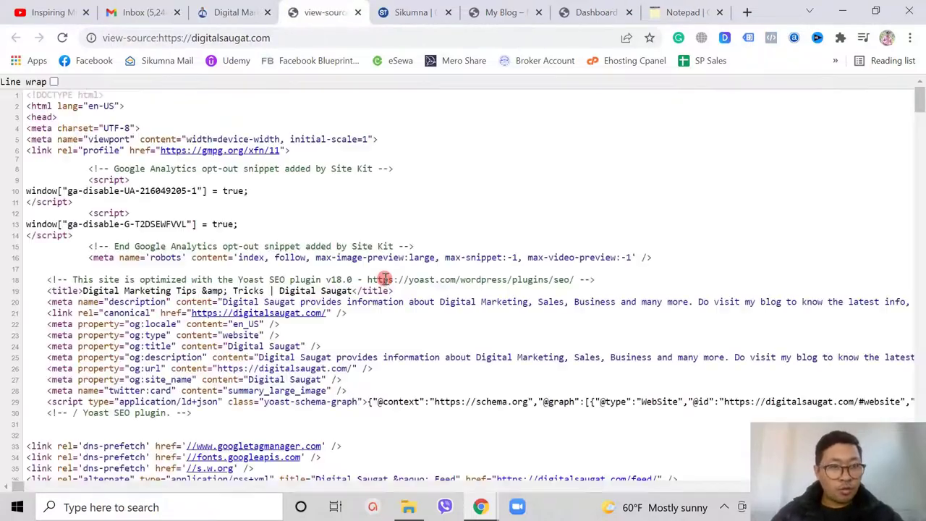
scroll(75, 232, down, 3)
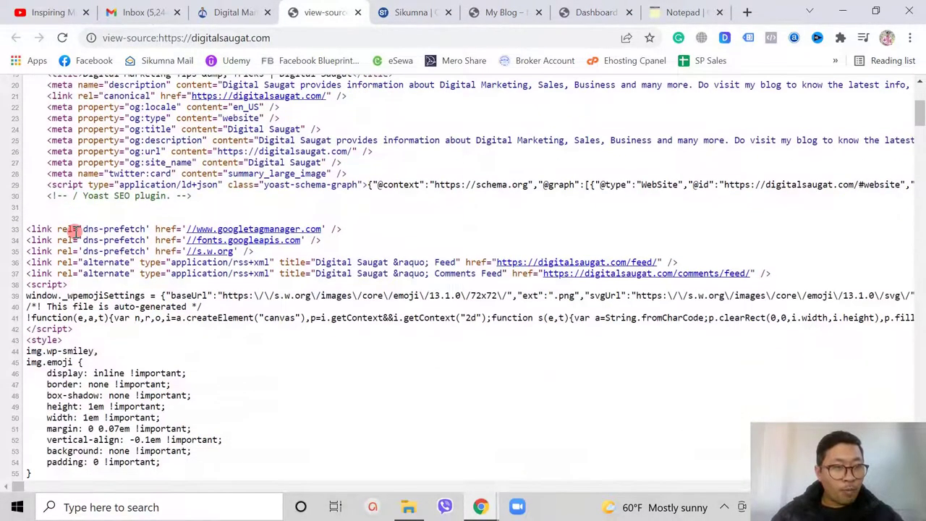
scroll(76, 231, down, 8)
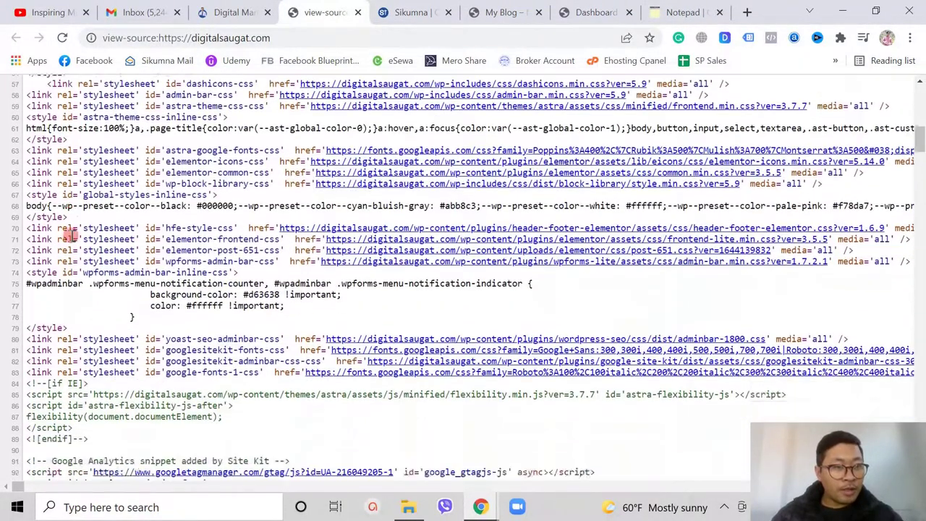
scroll(69, 235, down, 4)
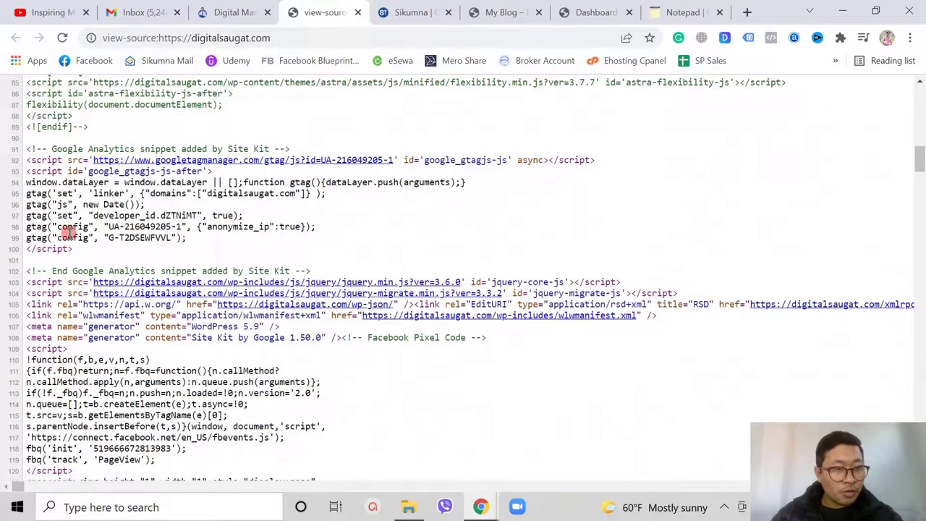
scroll(67, 232, down, 2)
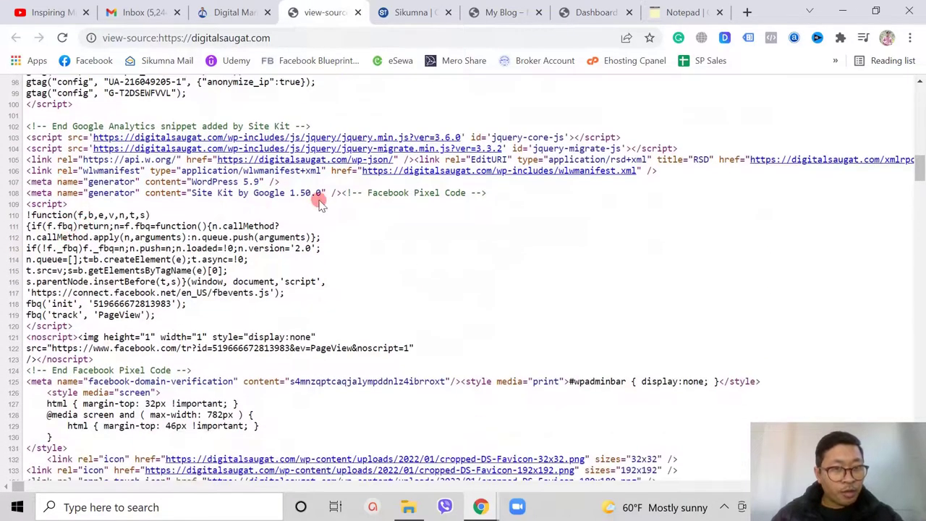
drag(340, 192, 212, 370)
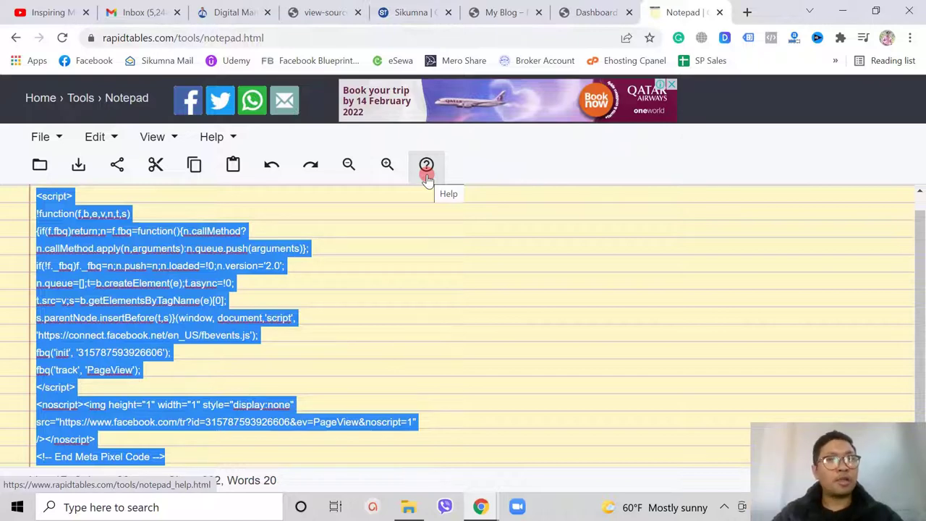
In the WordPress dashboard, open the page for adding plugins and search for "insert header and footer"
key(ctrl+shift+Tab)
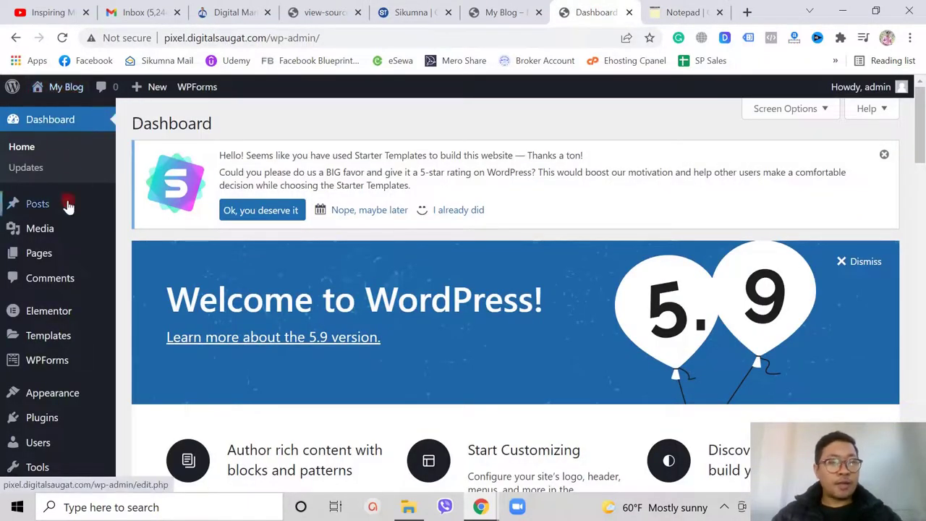
scroll(64, 303, down, 3)
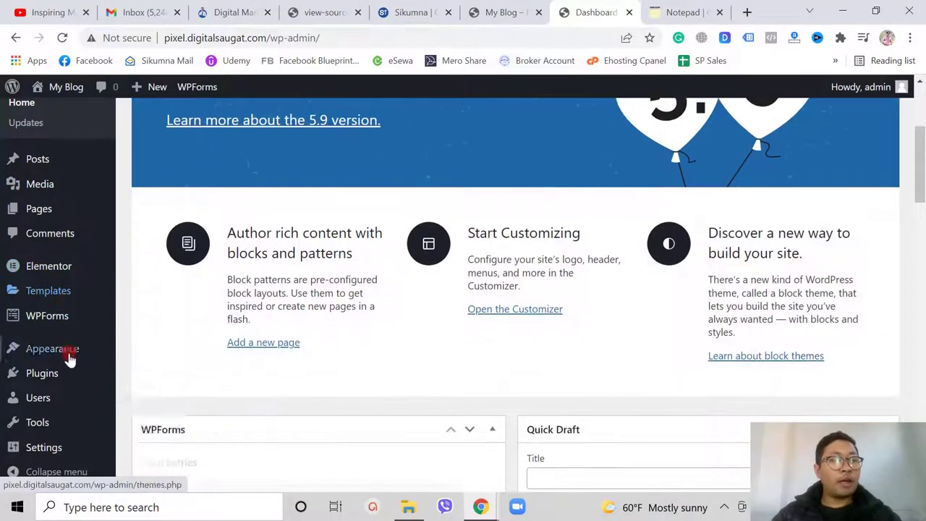
mouse_move(65, 375)
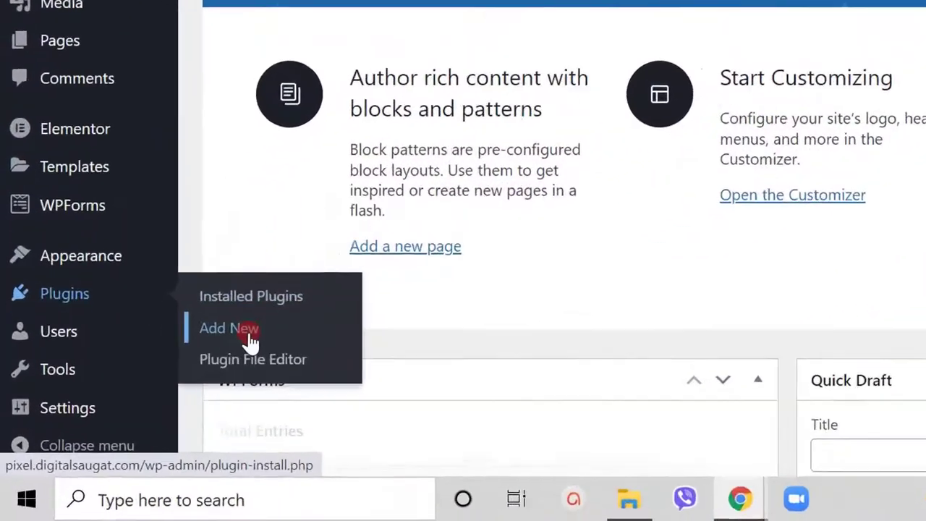
click(160, 397)
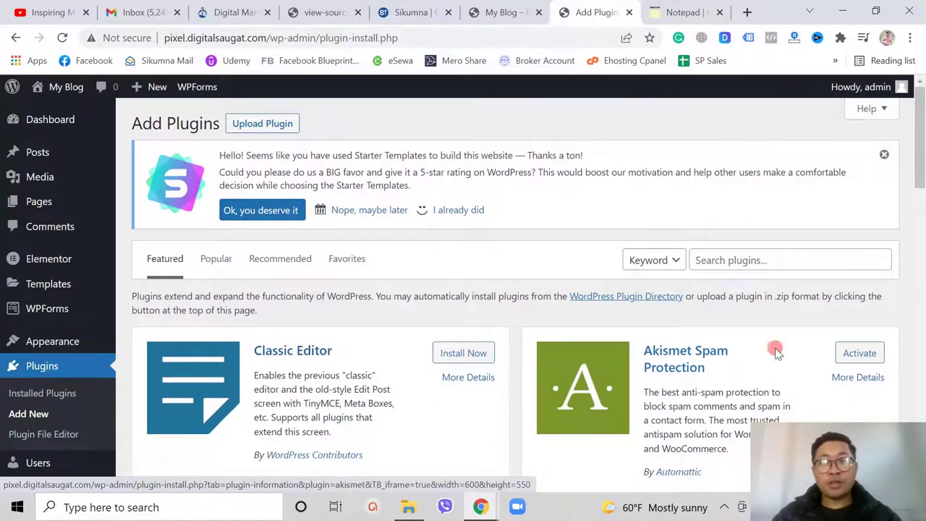
click(743, 262)
text(inse)
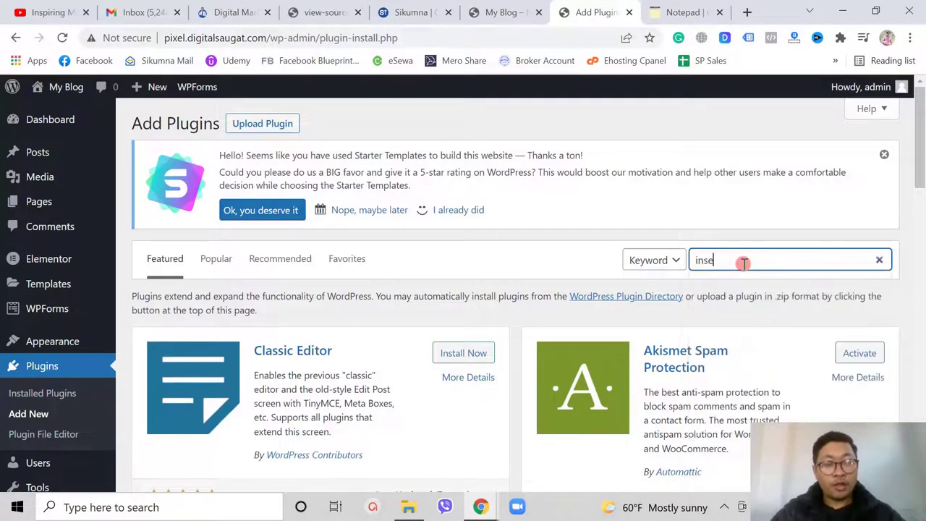
text(rt header)
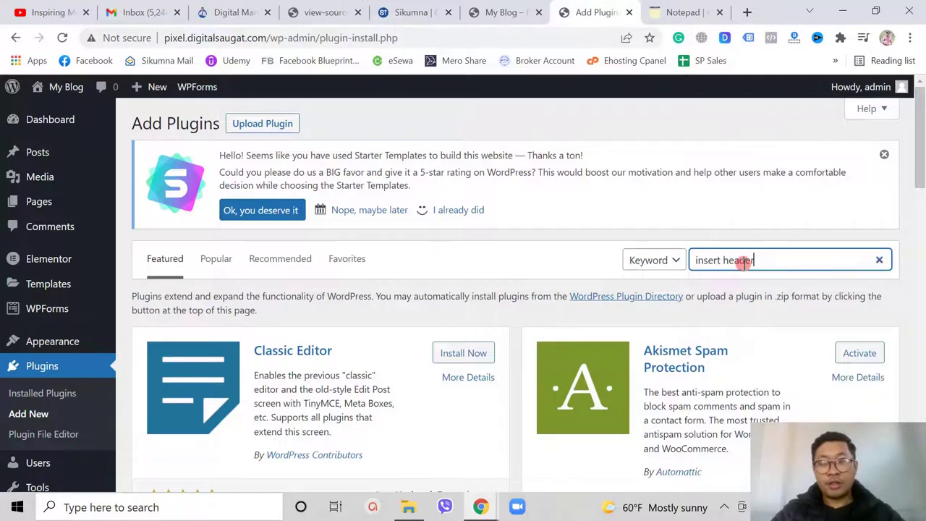
text( and footer)
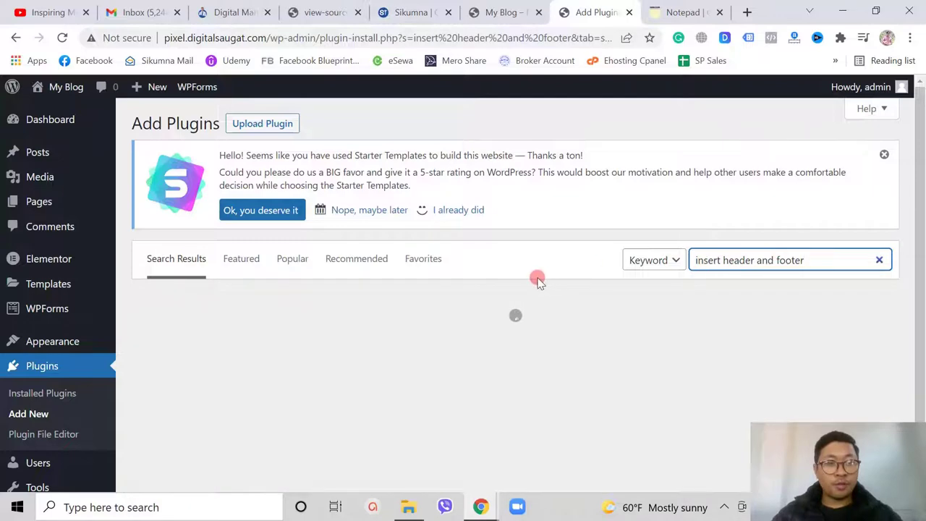
Install and activate the Insert Headers and Footers plugin by WPBeginner
scroll(492, 279, down, 1)
scroll(257, 284, down, 1)
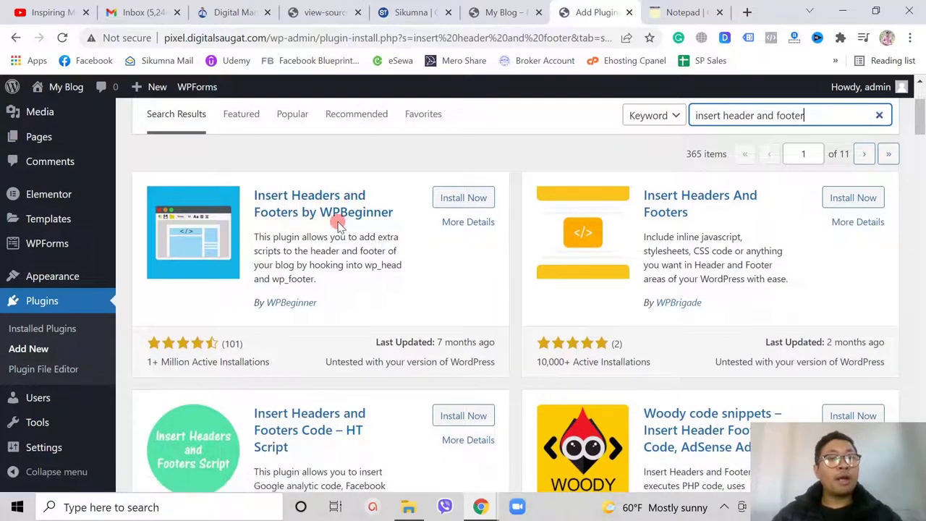
click(461, 199)
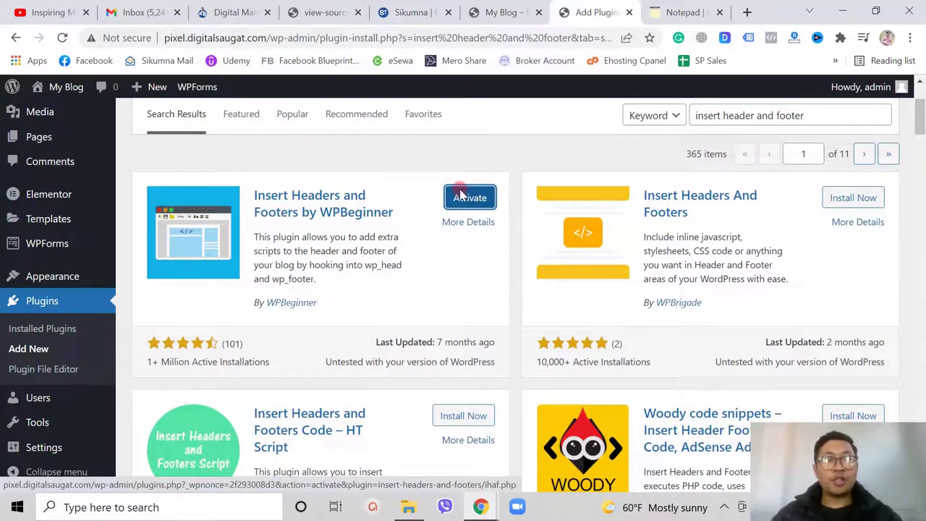
click(475, 199)
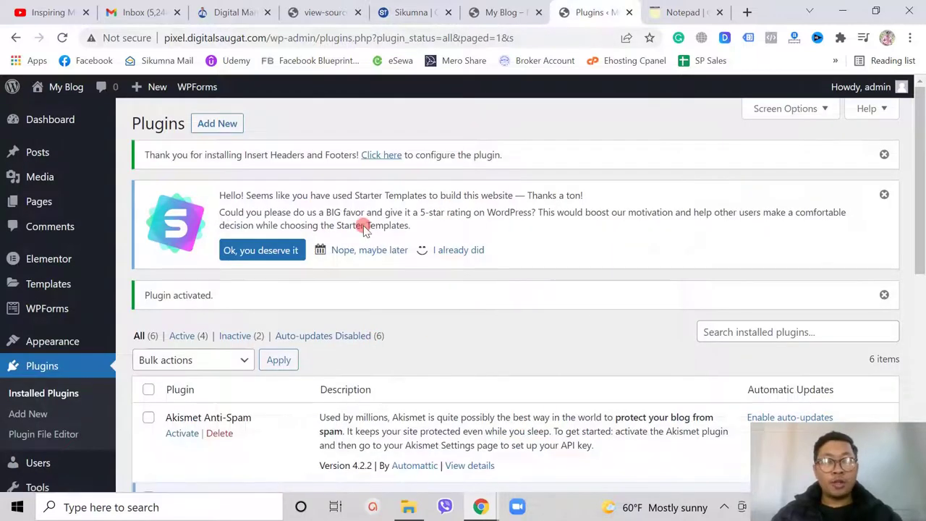
Locate Insert Headers and Footers among the installed plugins and open its settings page
scroll(94, 237, down, 1)
scroll(94, 237, down, 5)
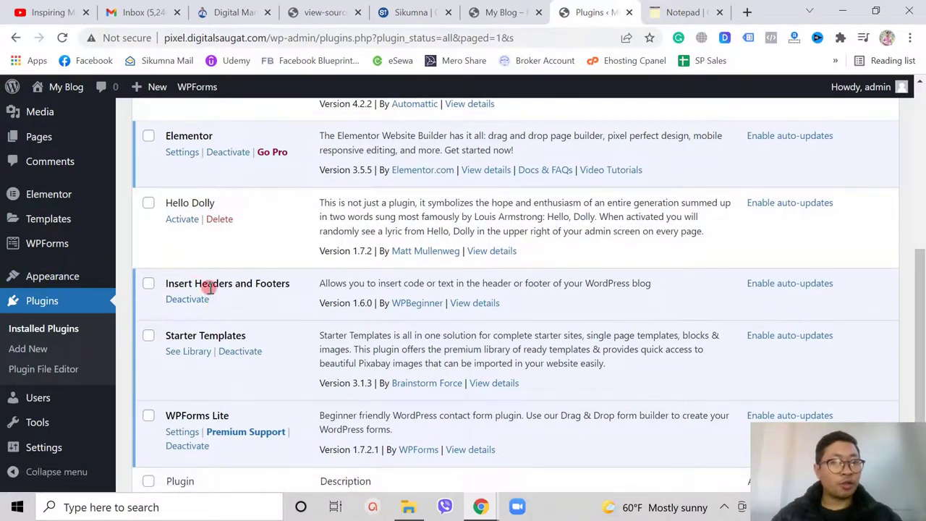
drag(293, 284, 167, 283)
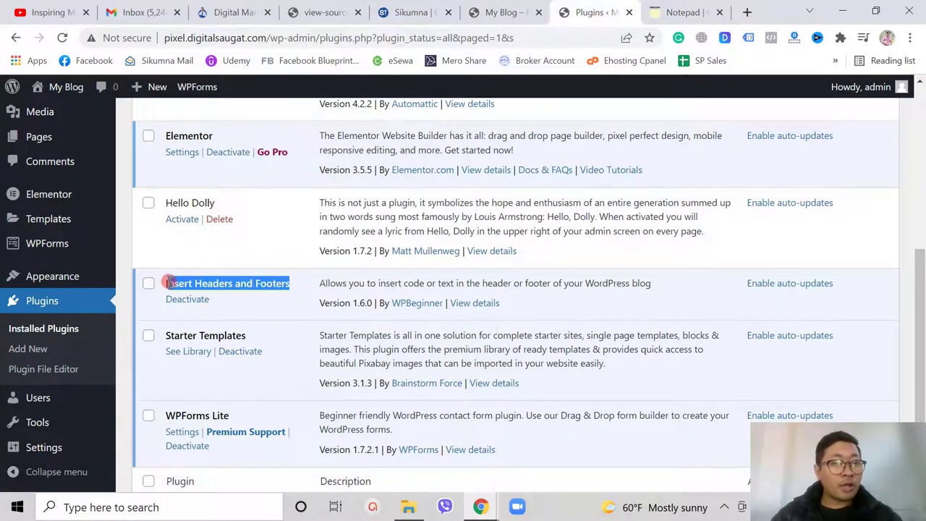
click(272, 308)
mouse_move(41, 445)
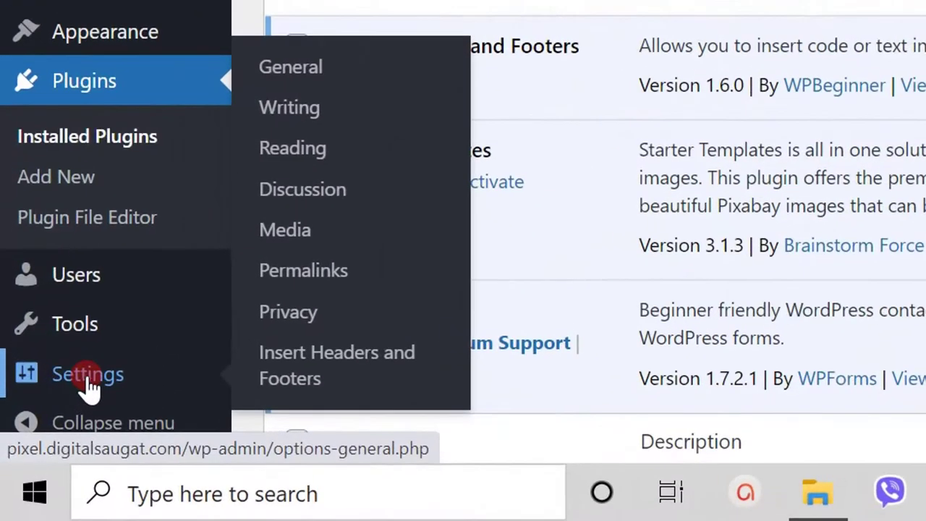
click(357, 366)
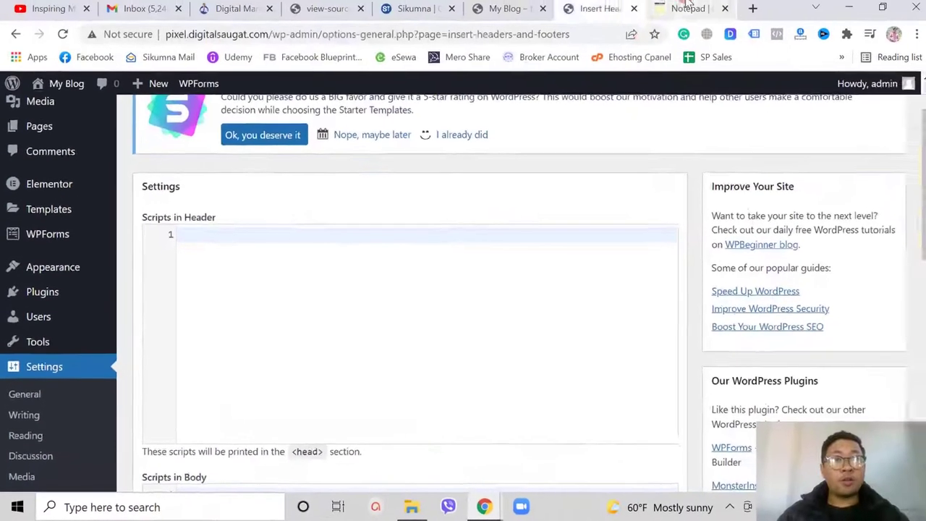
Paste the Meta Pixel base code into Scripts in Header and save the plugin settings
key(ctrl+Tab)
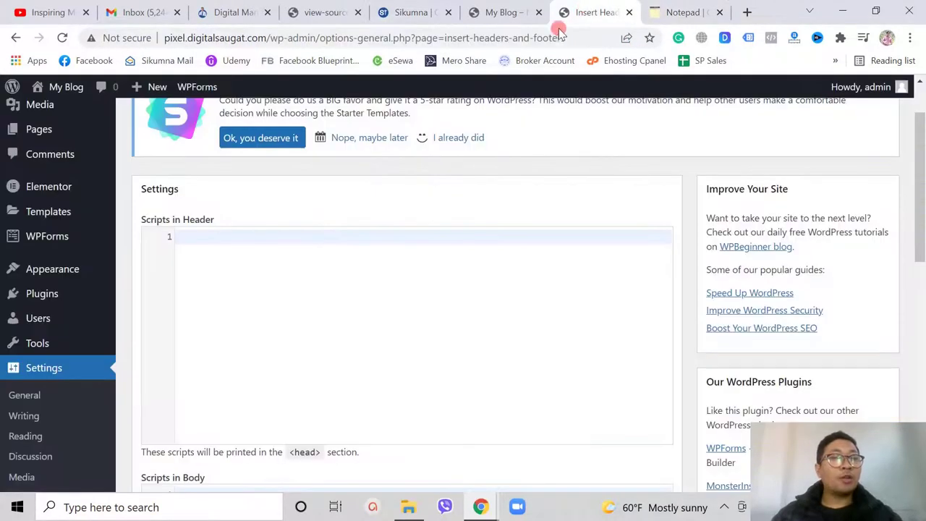
click(584, 13)
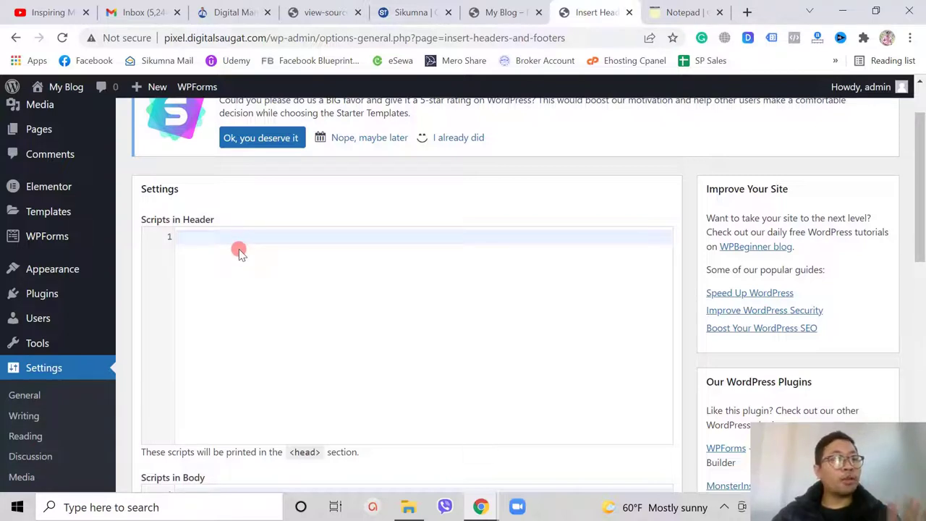
scroll(34, 454, down, 3)
scroll(43, 448, up, 1)
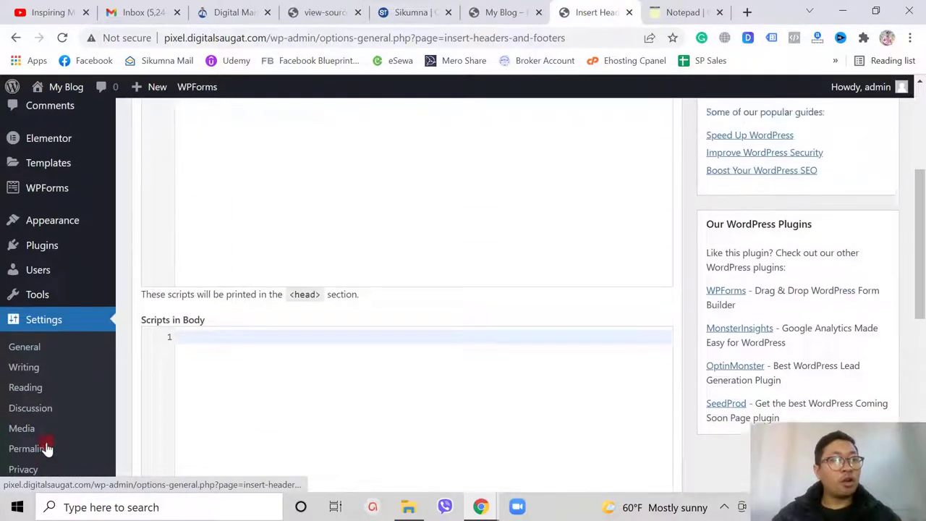
scroll(46, 448, up, 2)
click(195, 165)
key(ctrl+v)
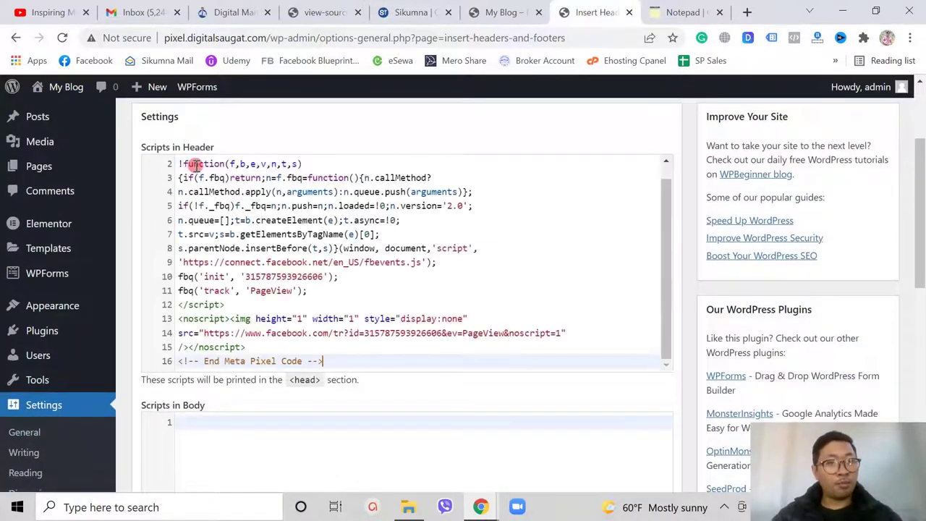
scroll(440, 304, down, 10)
click(148, 383)
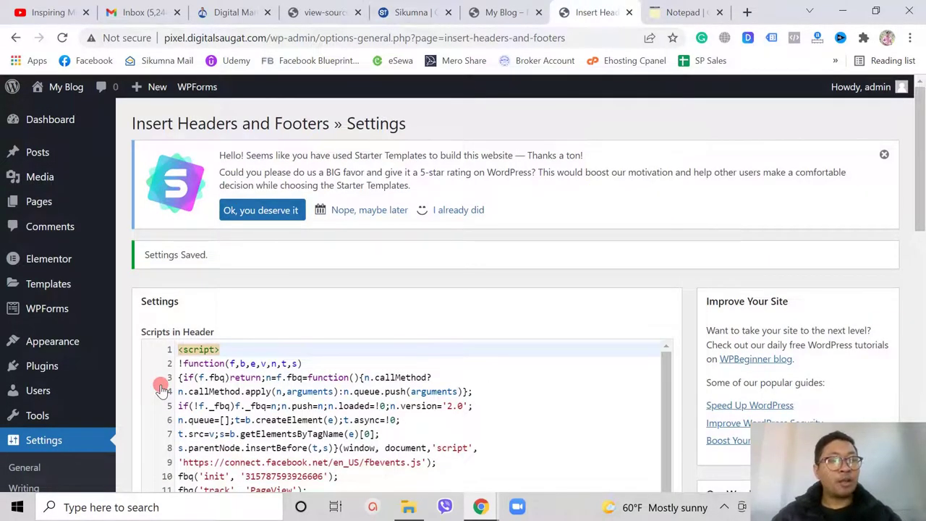
scroll(310, 364, down, 3)
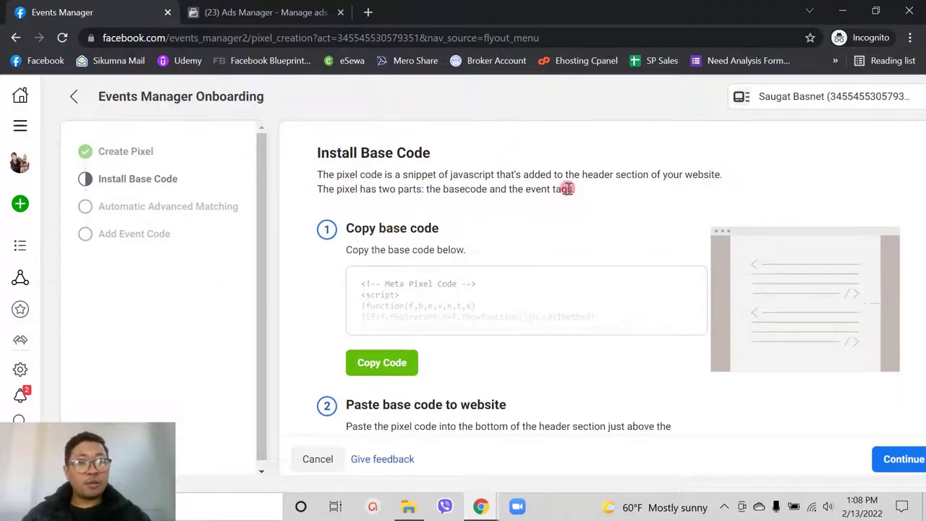
In Events Manager, continue past the base code installation, enable Automatic Advanced Matching, and continue to the event code stage
click(903, 465)
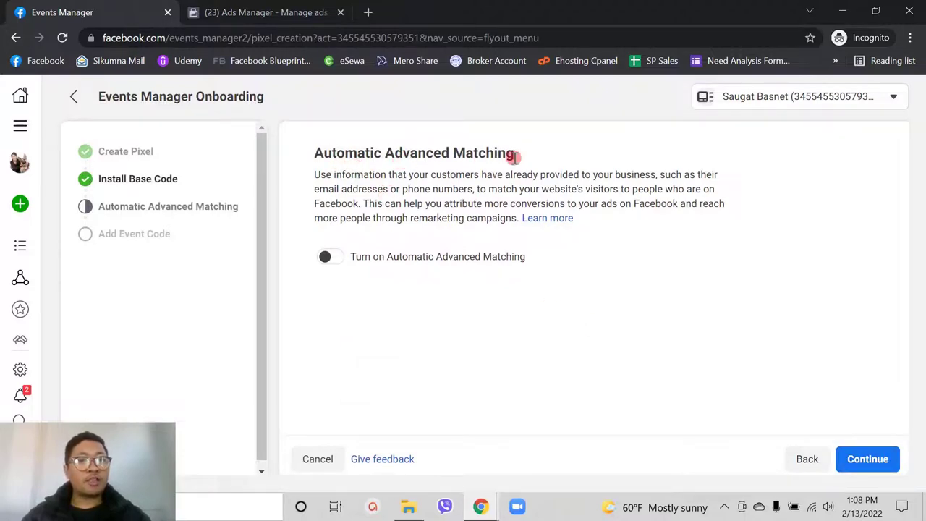
click(340, 258)
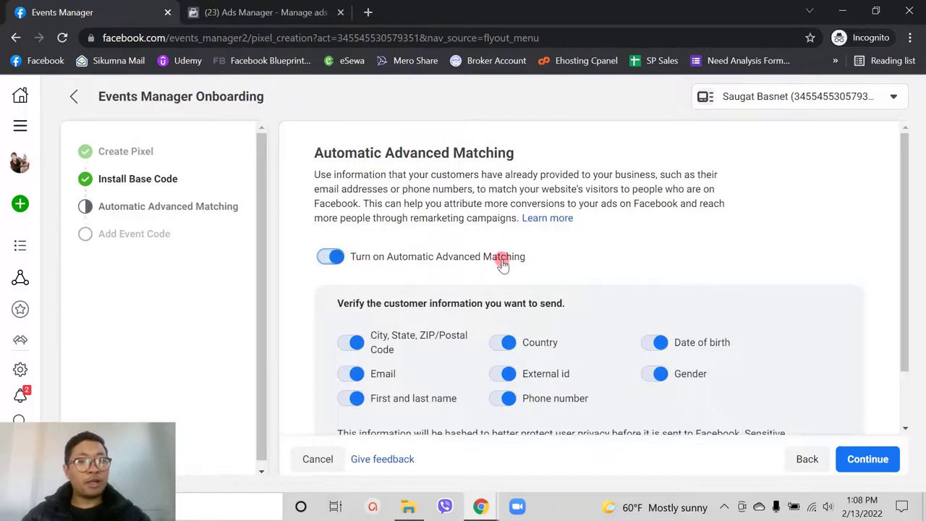
scroll(499, 263, down, 1)
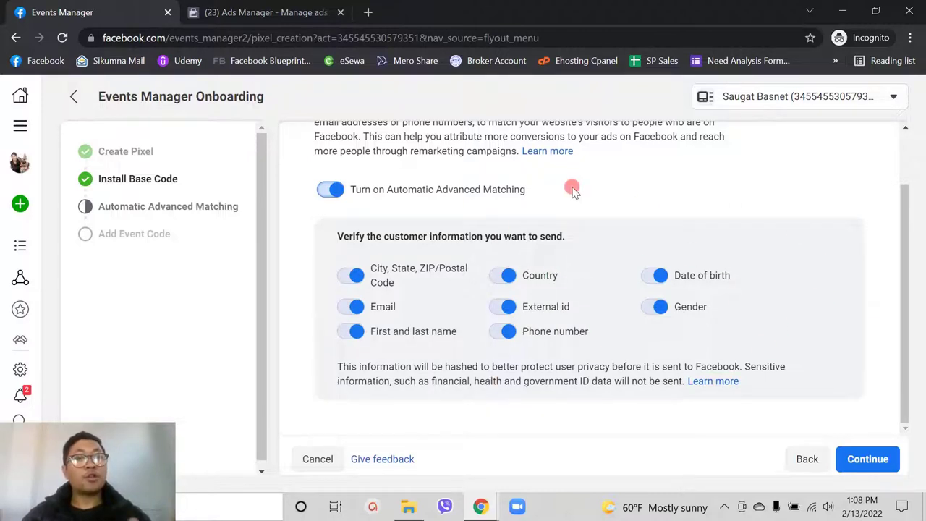
click(860, 459)
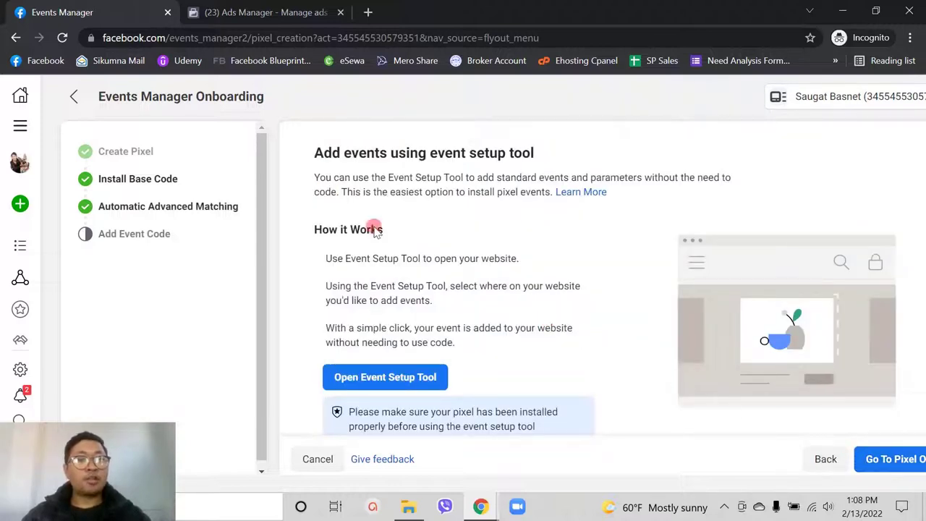
Review the event setup tool instructions and go to the pixel overview without adding events
drag(317, 152, 557, 153)
click(558, 152)
scroll(549, 308, down, 1)
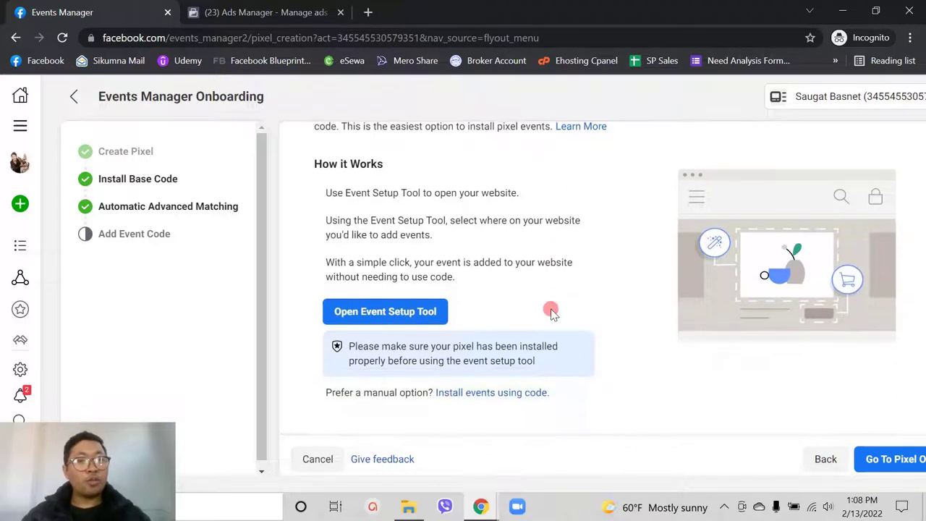
scroll(551, 312, up, 1)
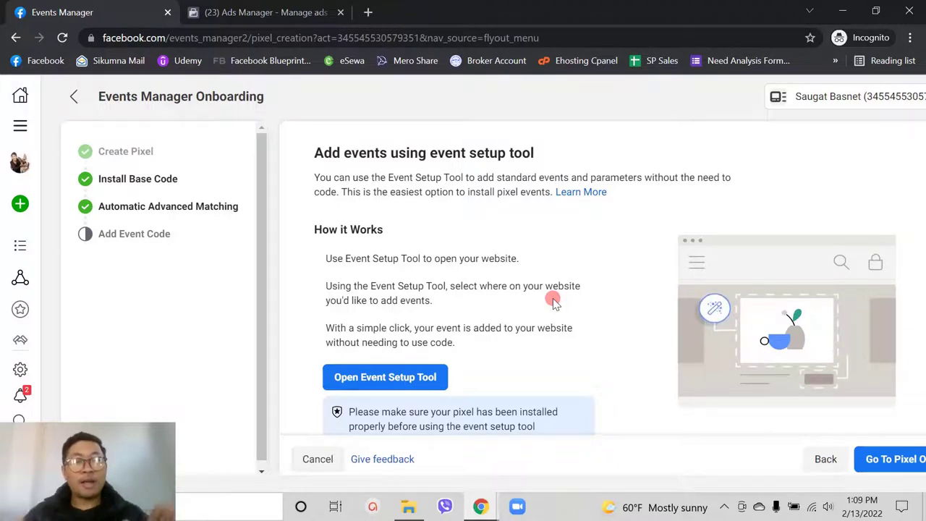
scroll(573, 325, down, 1)
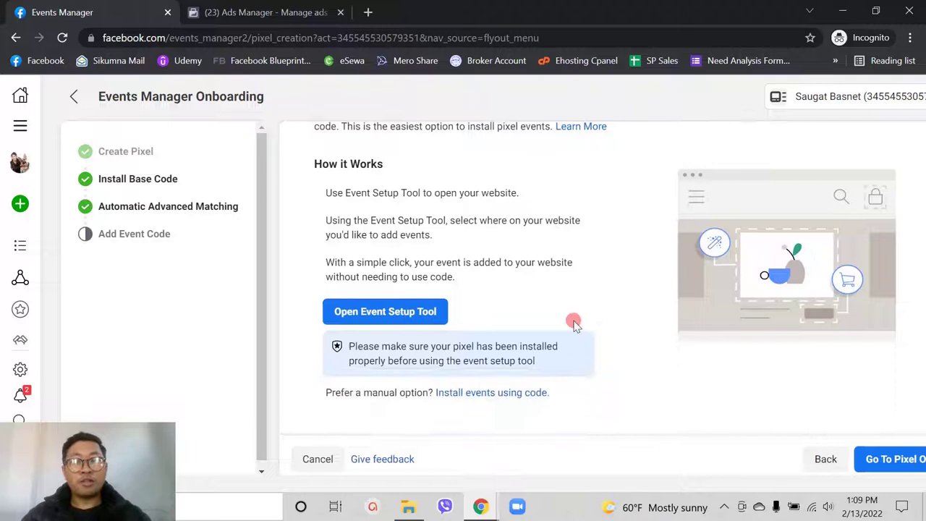
click(899, 460)
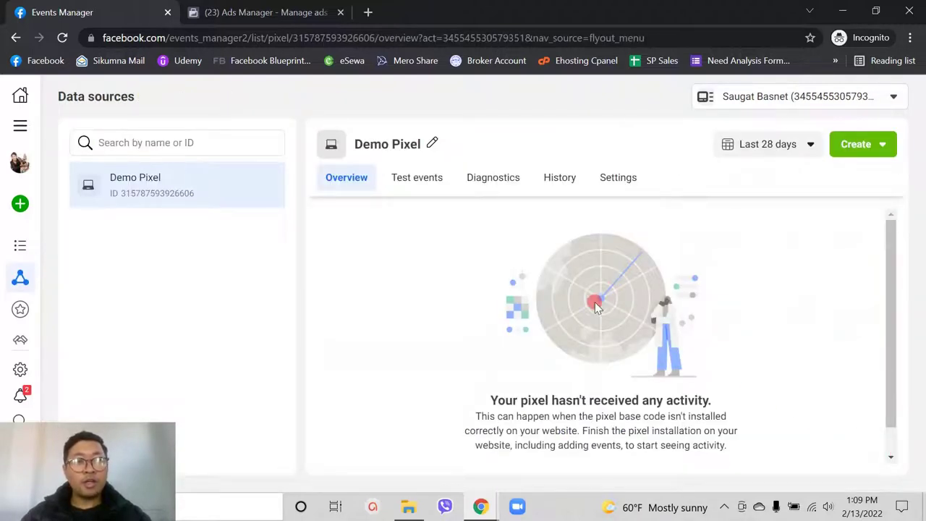
Check the Demo Pixel overview for activity, switching between it and the demo blog's home page
scroll(590, 304, down, 1)
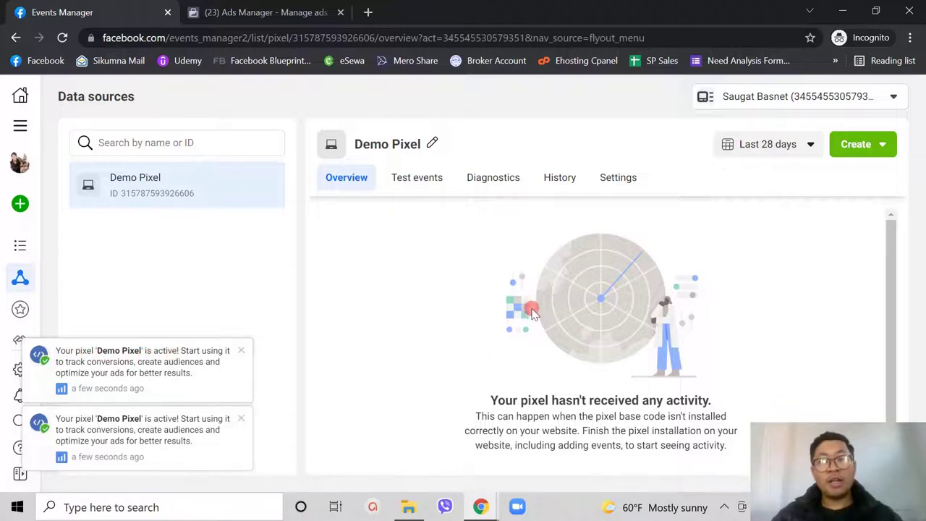
click(562, 292)
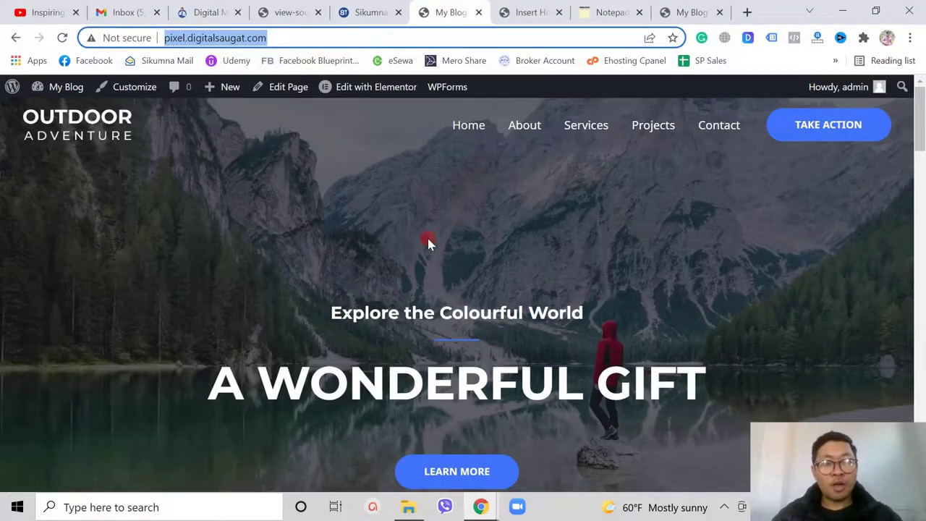
key(alt+Tab)
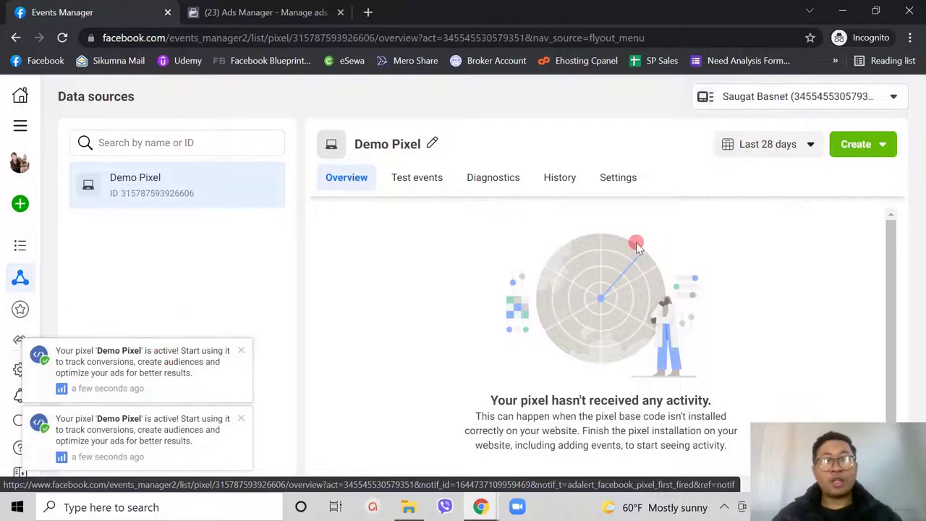
scroll(716, 340, down, 1)
key(alt+Tab)
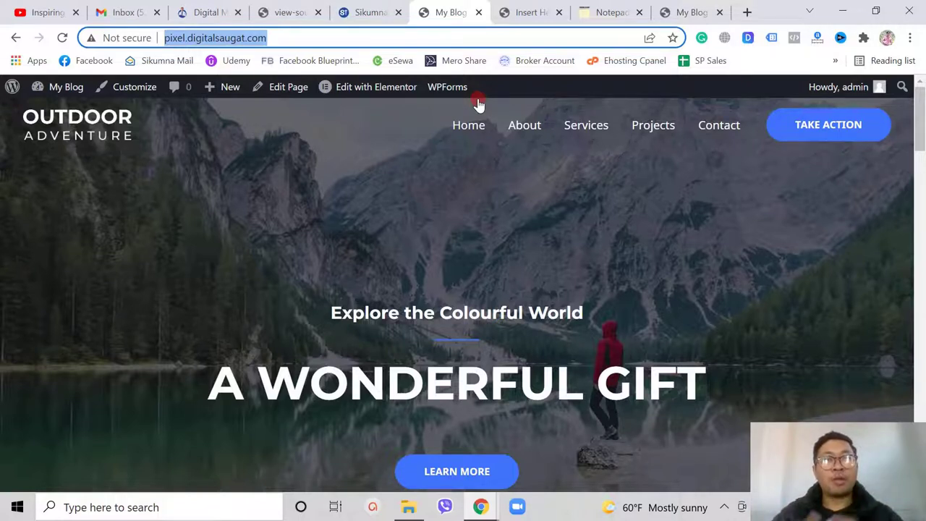
Search Google for "facebook pixel helper" in a new tab
click(747, 11)
text(facebook pi)
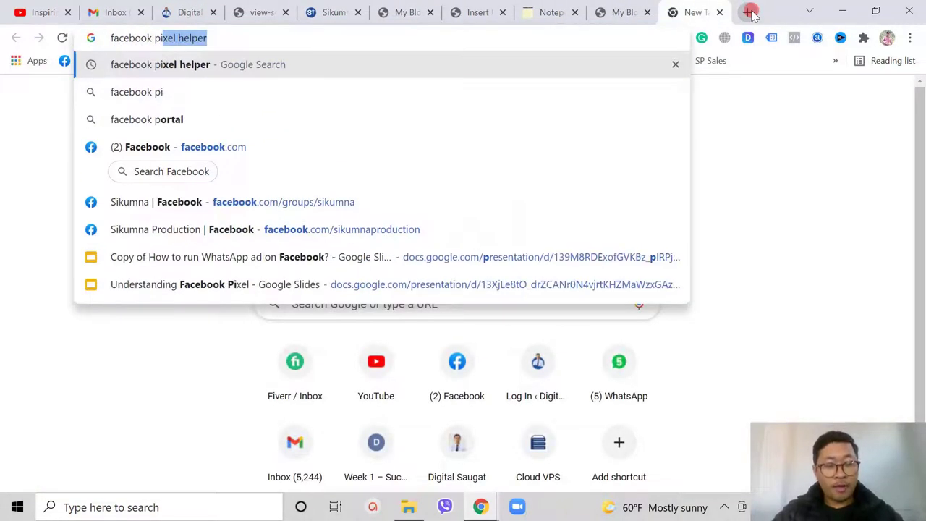
text(xel helper)
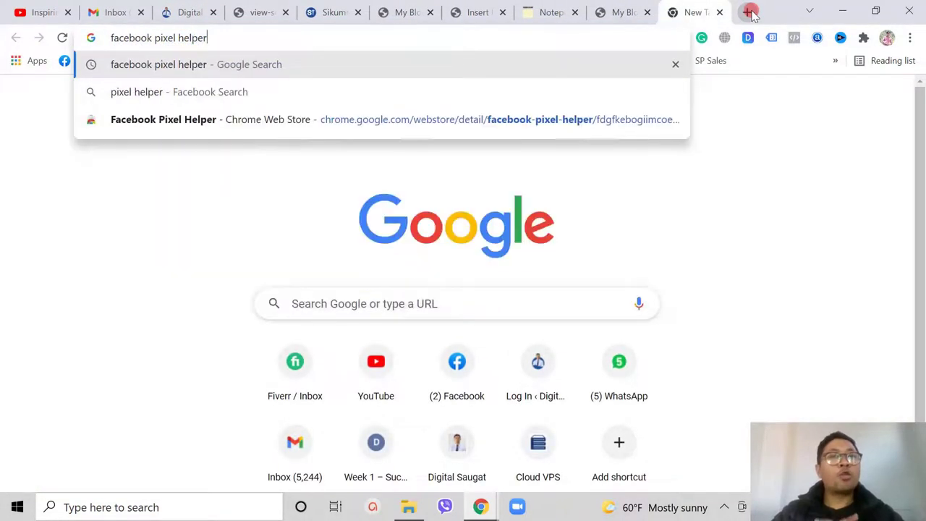
key(Return)
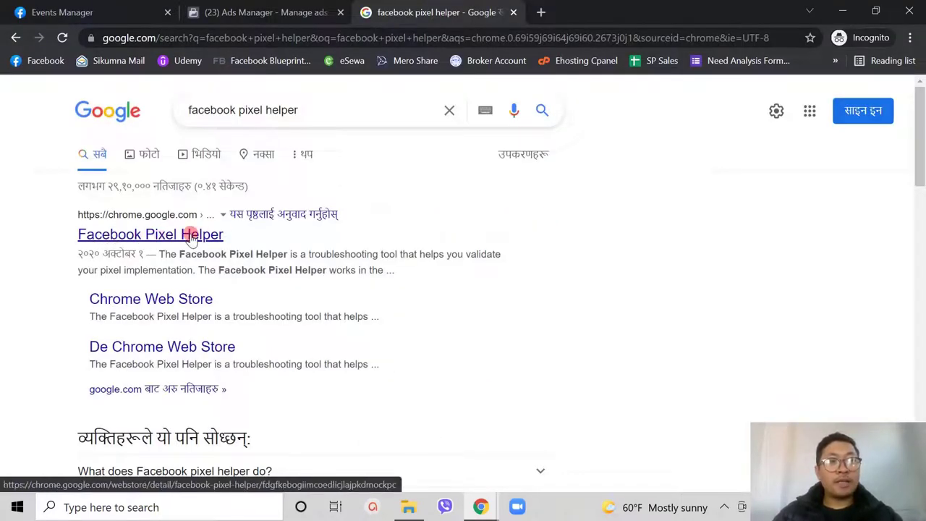
Open the Facebook Pixel Helper store page, and check the already open demo blog tab with the installed extension
click(144, 237)
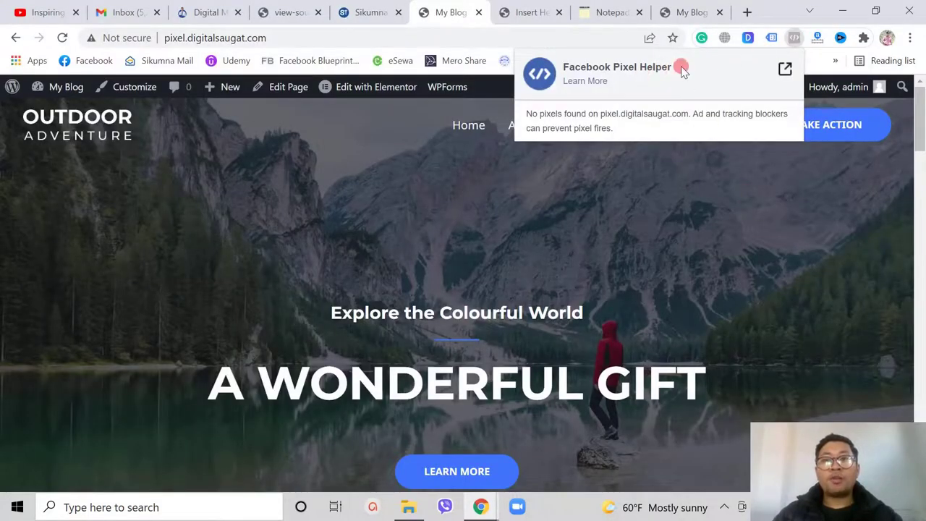
drag(677, 67, 561, 66)
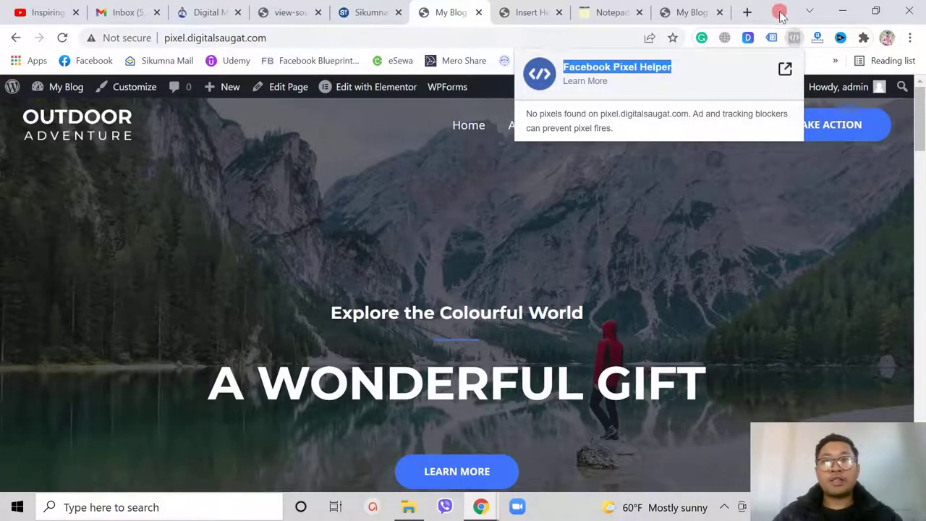
key(ctrl+l)
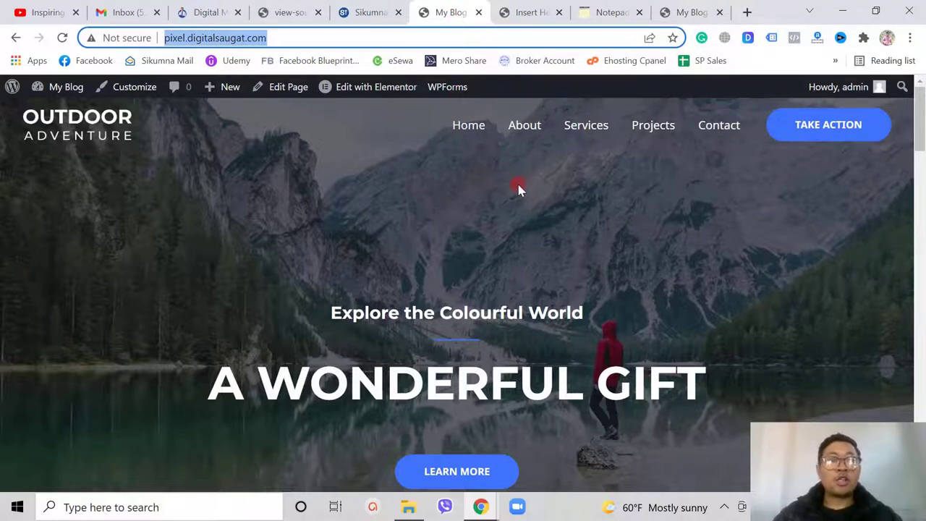
click(795, 42)
double_click(532, 113)
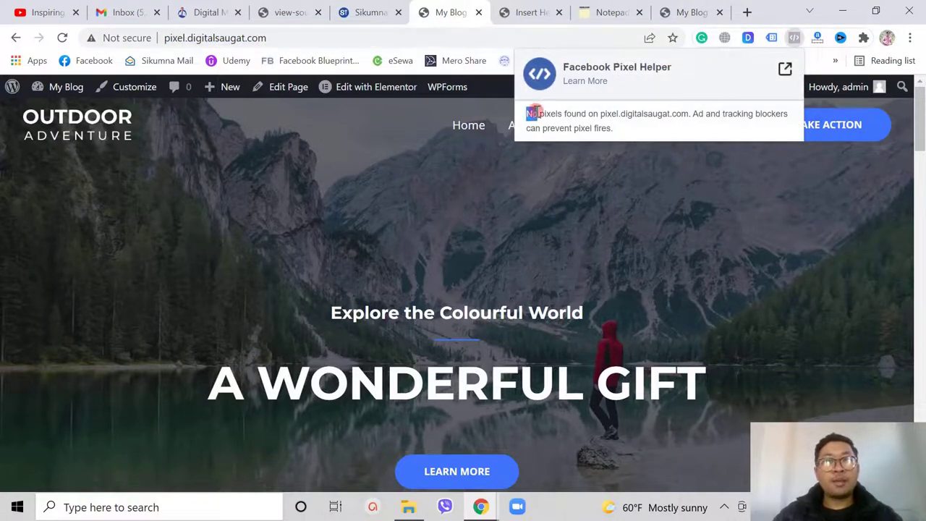
drag(534, 112, 672, 114)
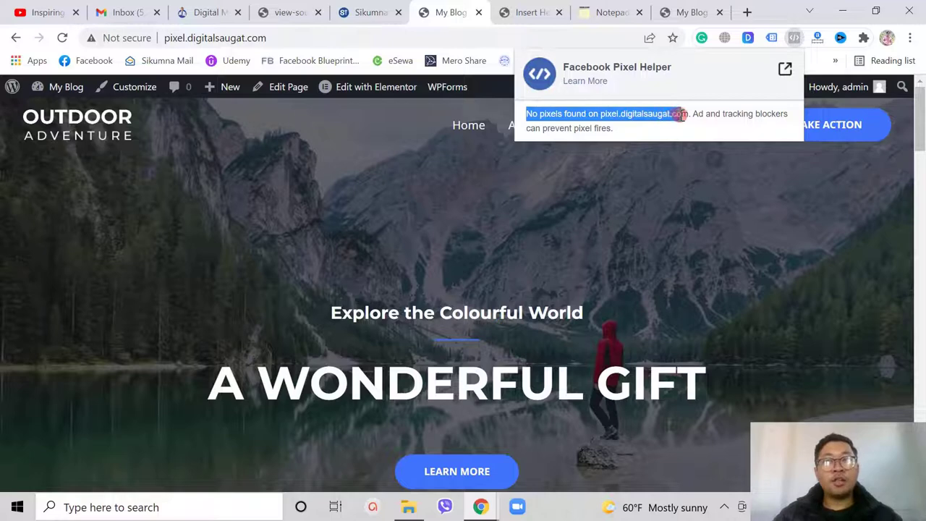
Open pixel.digitalsaugat.com in a new tab
click(747, 12)
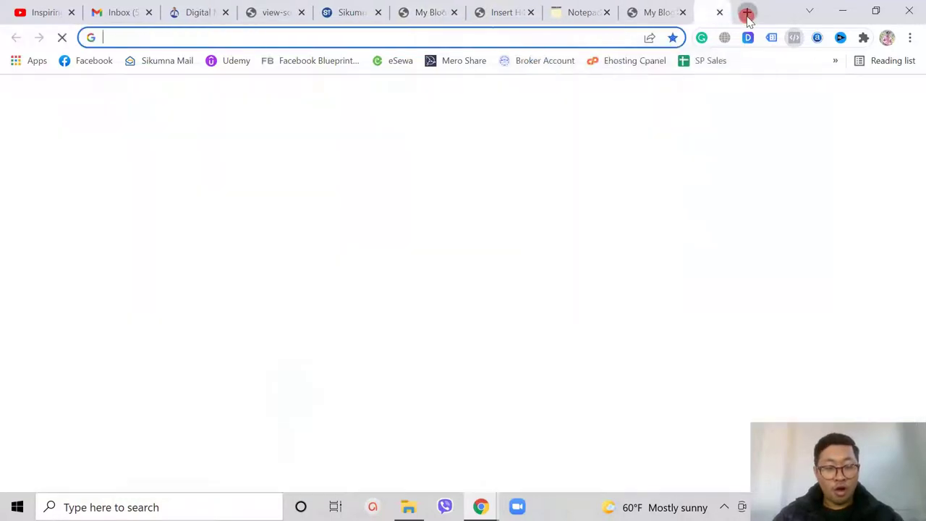
text(poixe)
key(BackSpace)
key(BackSpace)
key(BackSpace)
key(BackSpace)
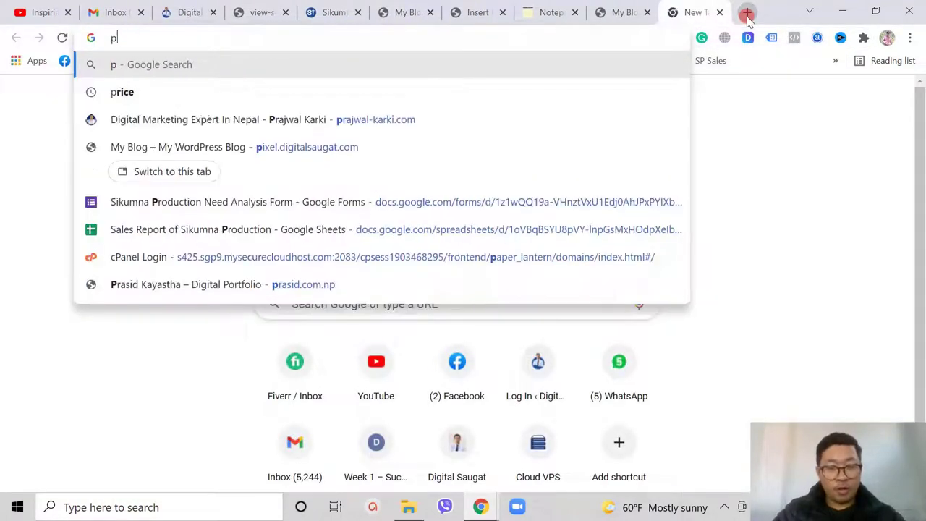
text(ixel.digitalsaugat.com)
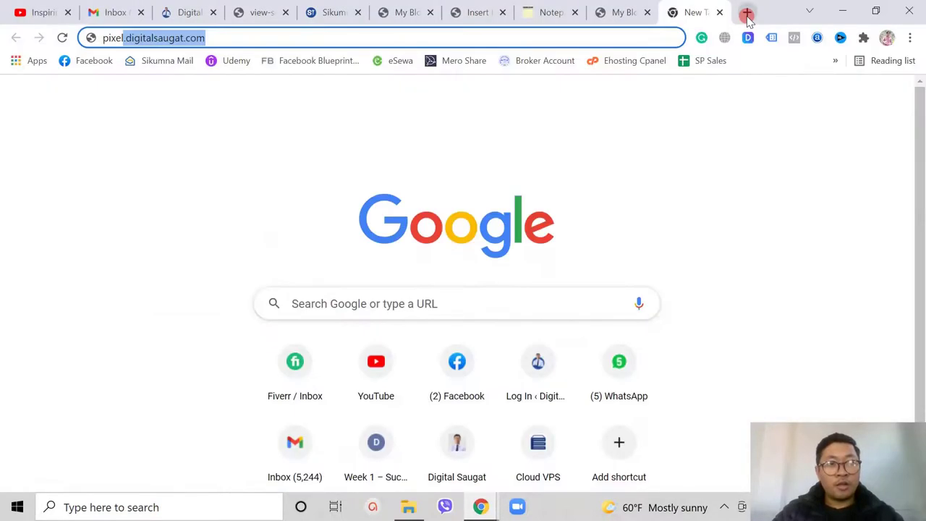
key(Return)
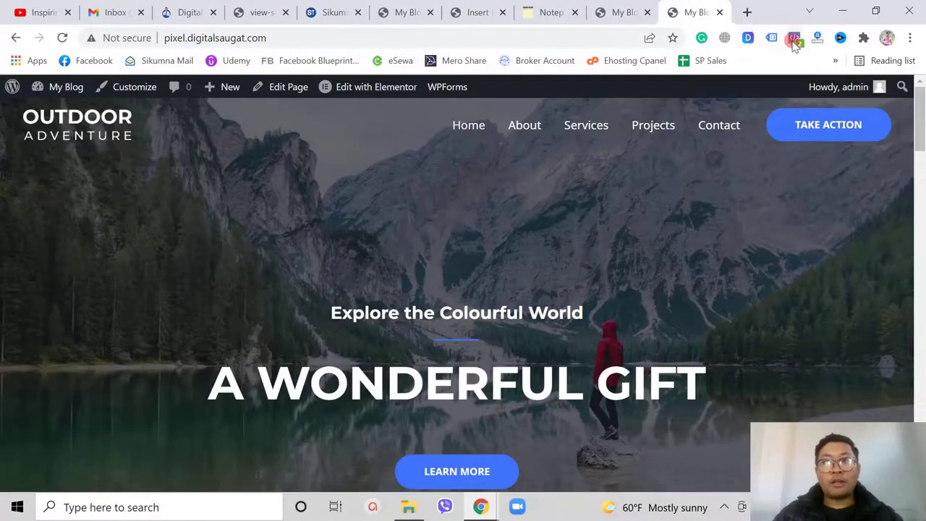
Check the freshly loaded demo blog for installed pixels with Facebook Pixel Helper
click(794, 41)
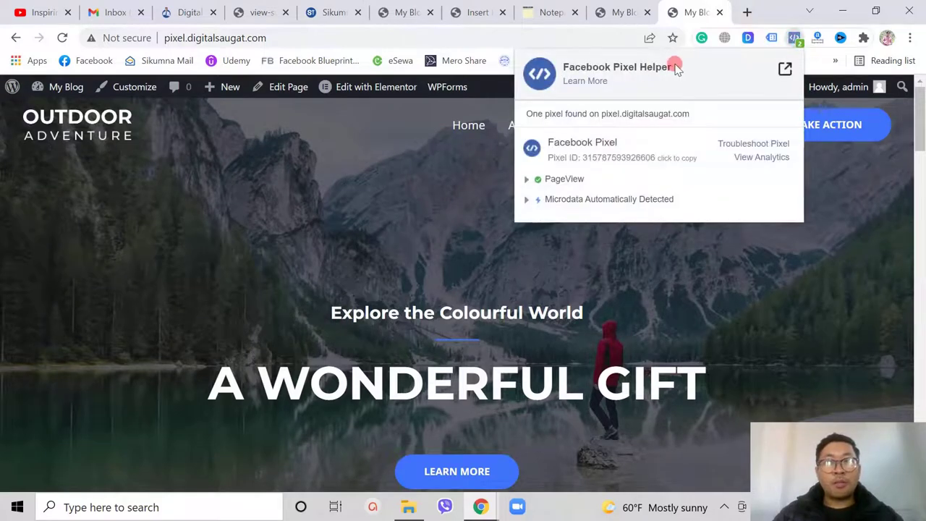
drag(675, 67, 547, 67)
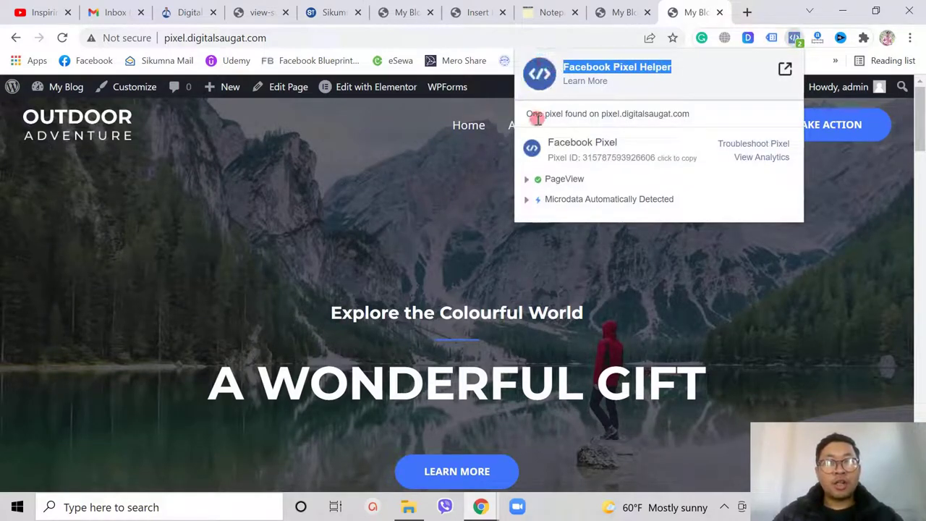
drag(526, 114, 611, 110)
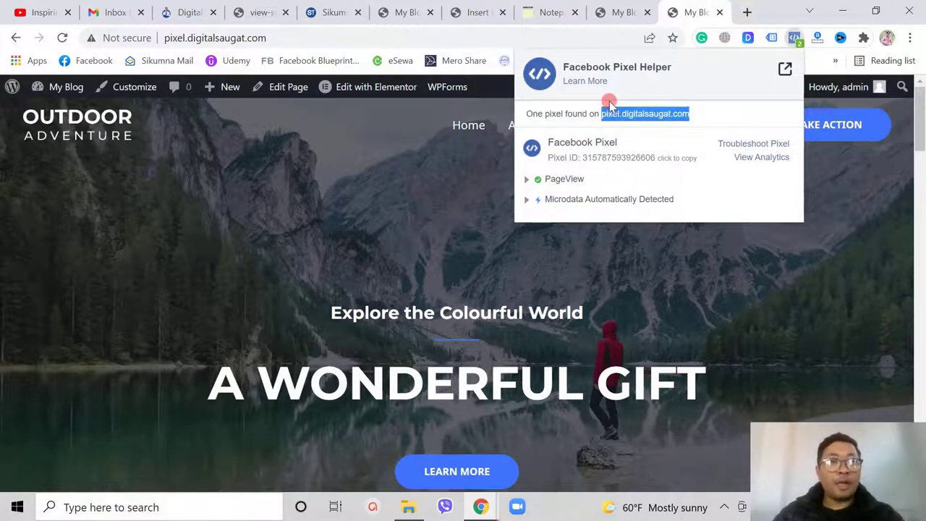
click(735, 78)
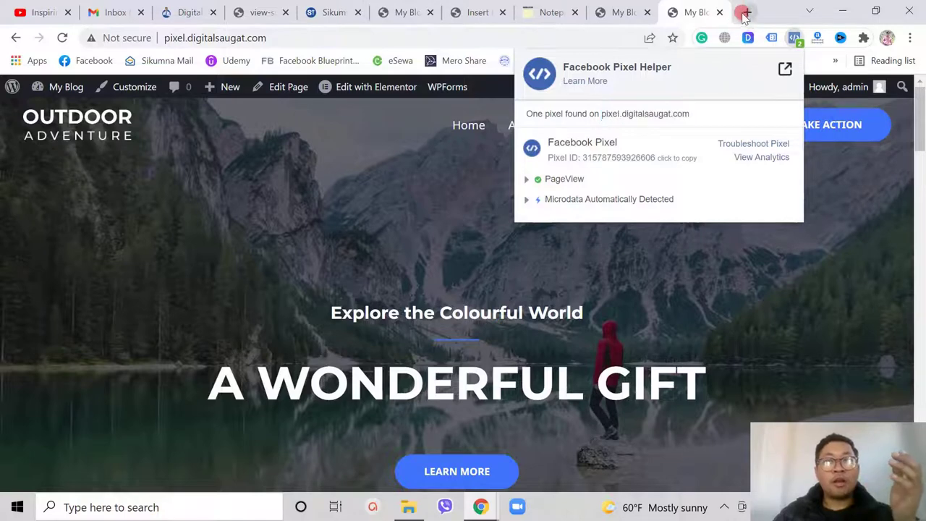
Open digitalsaugat.com in a new tab and check its pixels with Facebook Pixel Helper
click(744, 12)
text(digital)
key(Return)
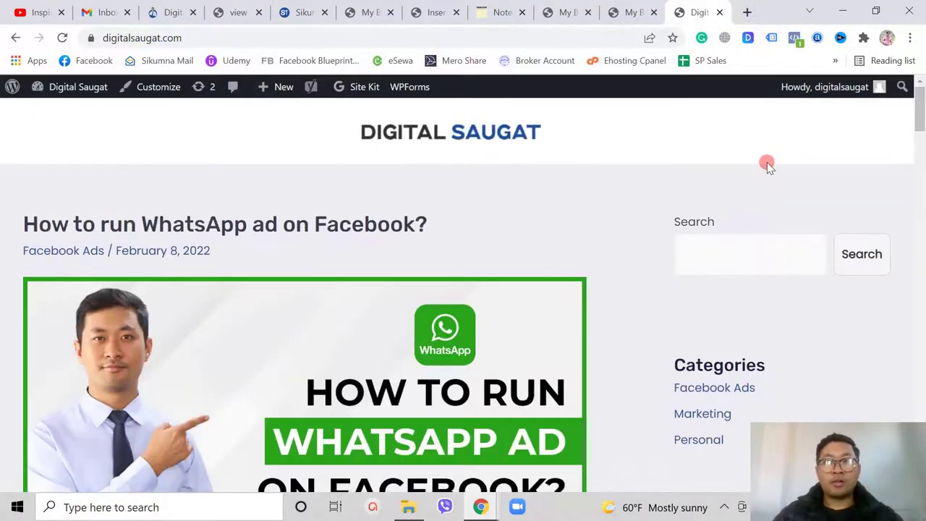
click(794, 38)
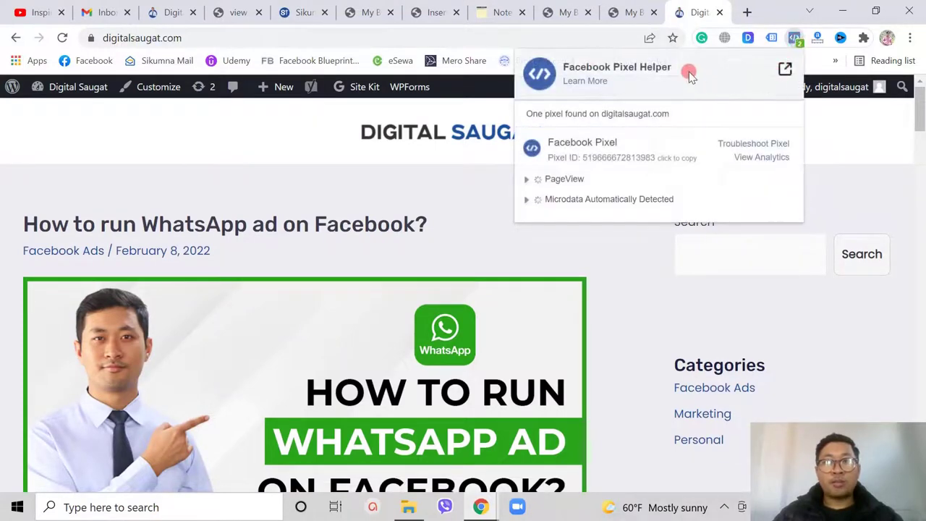
Load sikumna.com in place of digitalsaugat.com in the current tab
click(435, 40)
text(sikum)
key(BackSpace)
key(BackSpace)
key(BackSpace)
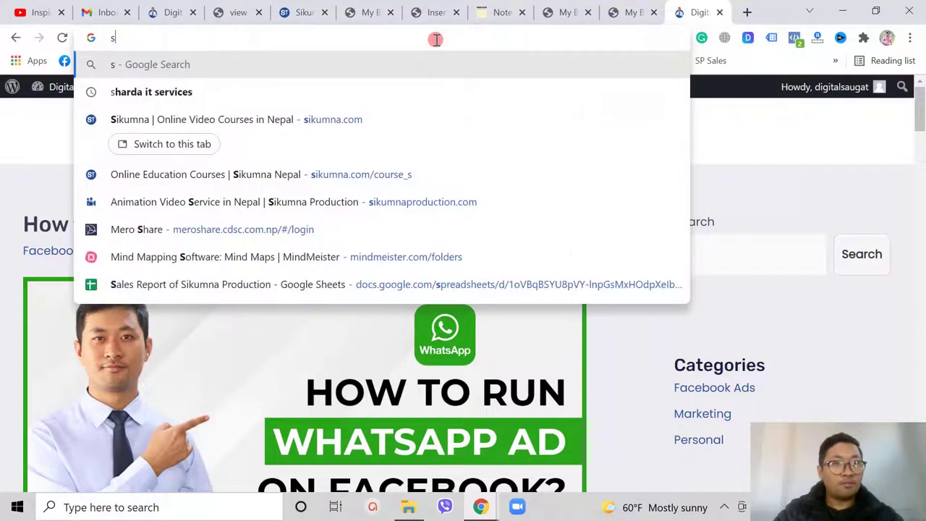
text(ikumna)
key(Return)
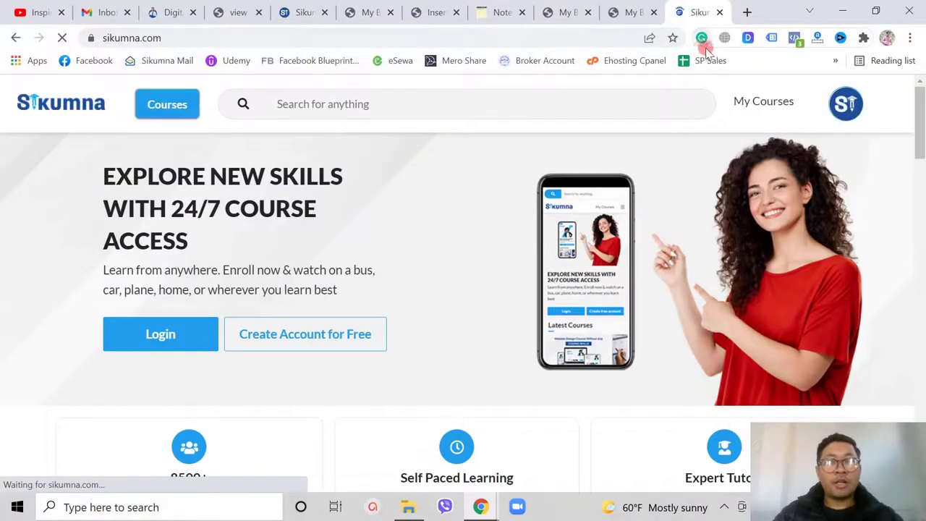
Examine which pixels and events Facebook Pixel Helper reports on sikumna.com
click(794, 37)
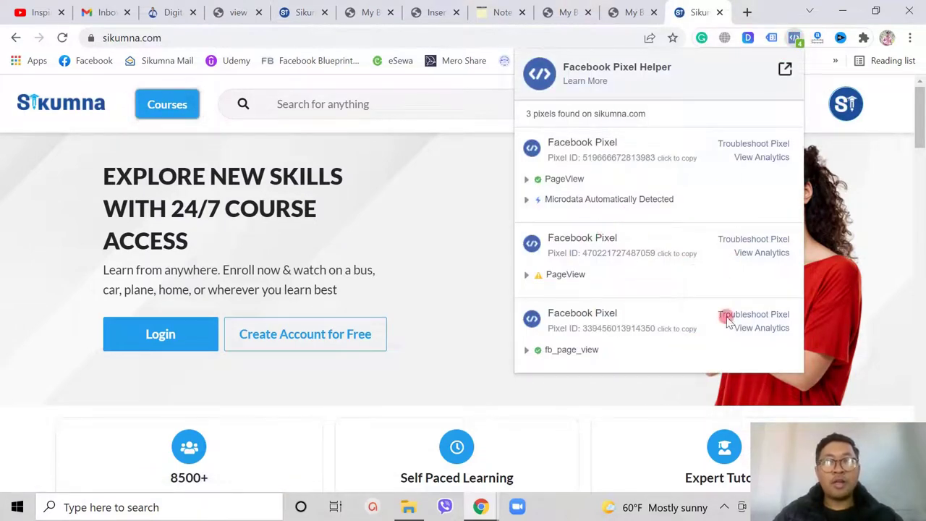
click(811, 76)
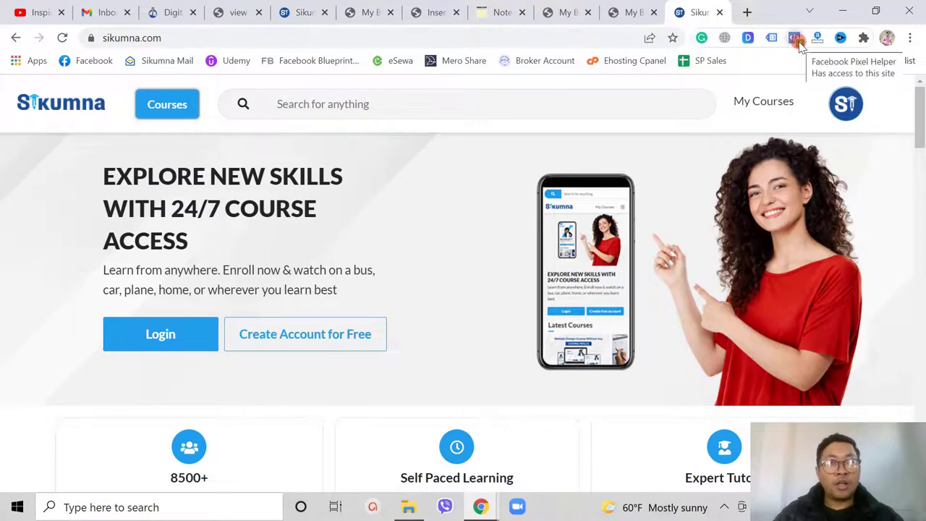
click(798, 42)
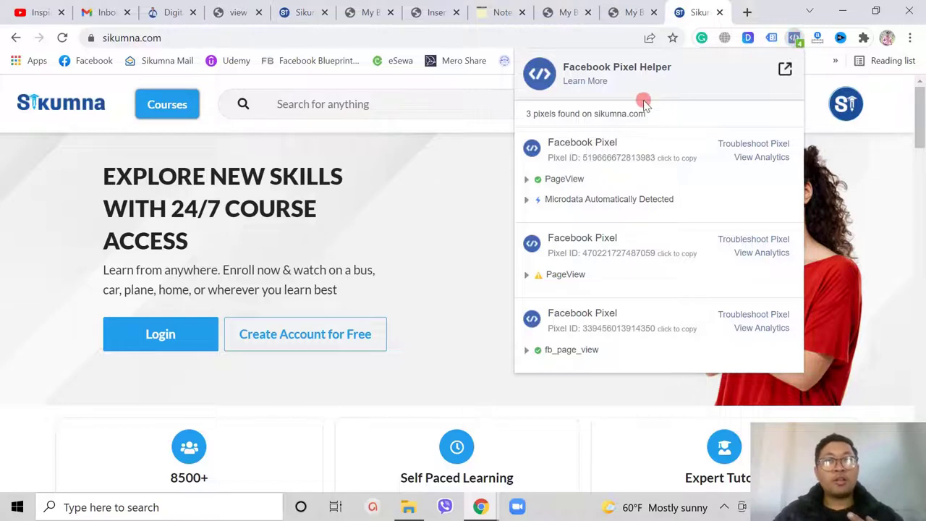
drag(525, 114, 649, 113)
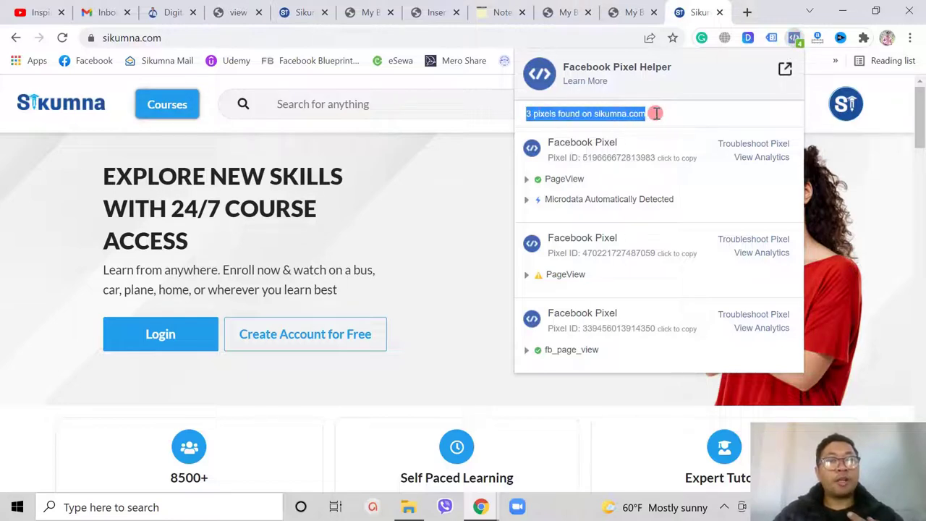
click(502, 149)
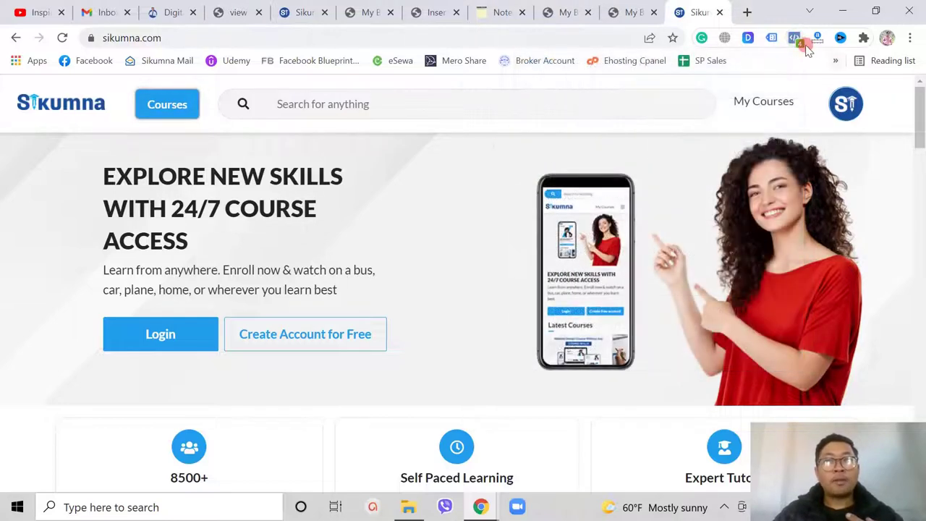
Return to the earlier demo blog tab and read its Facebook Pixel Helper report again
click(372, 10)
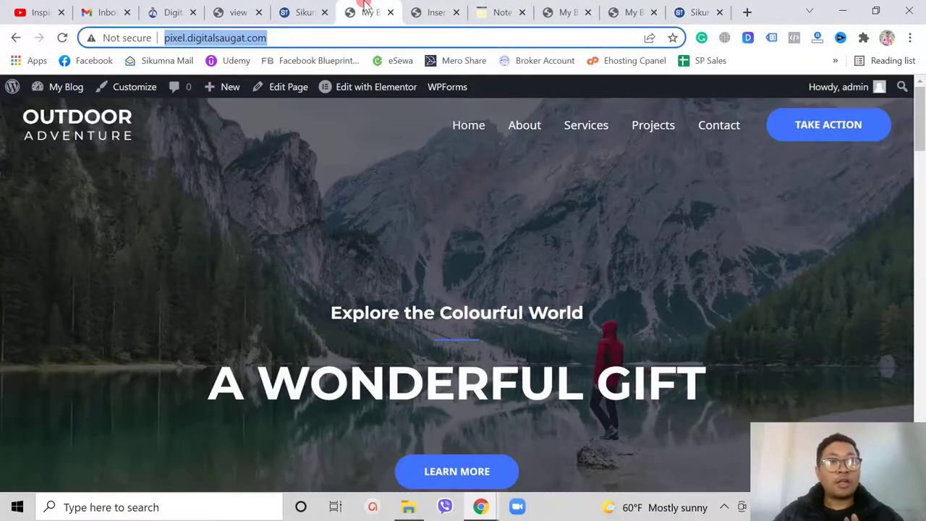
click(794, 37)
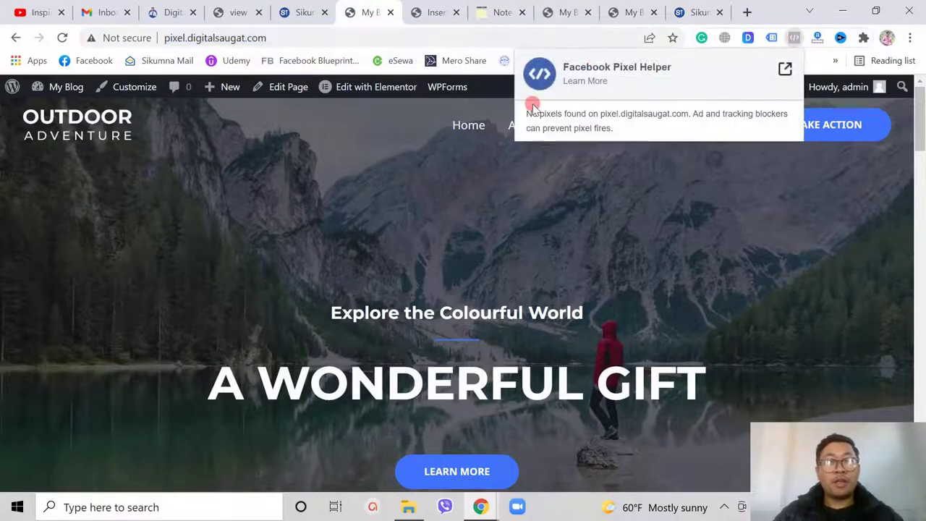
drag(523, 114, 692, 126)
click(685, 135)
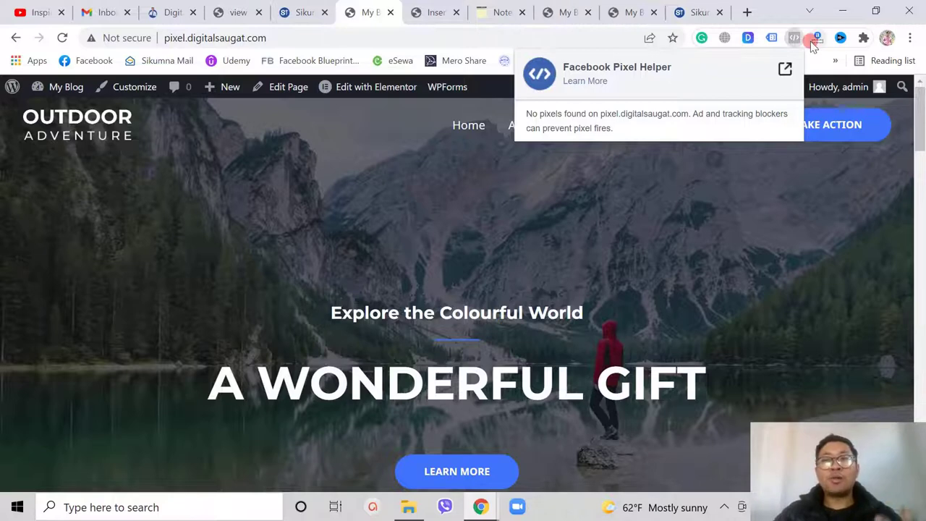
click(693, 12)
click(646, 14)
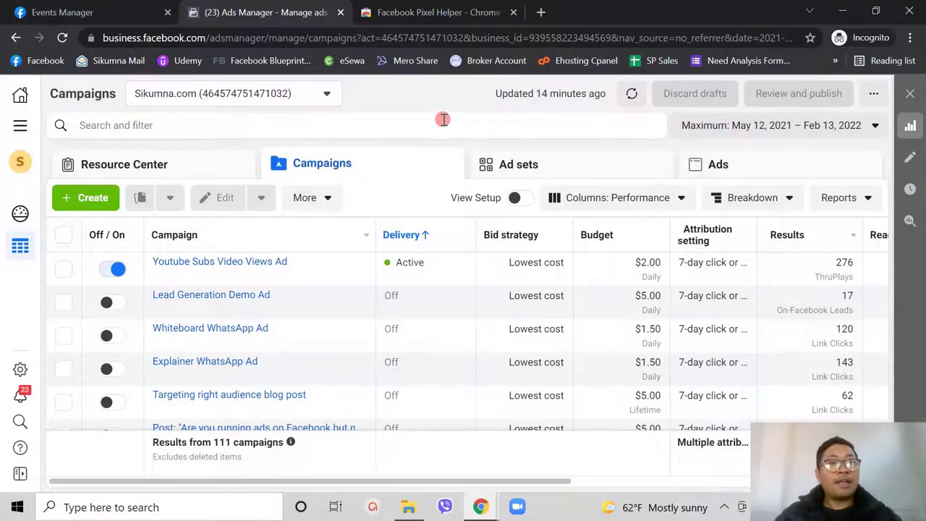
Go from Ads Manager to Events Manager and review the Sikumna Nepal pixel's activity chart and received events
click(20, 125)
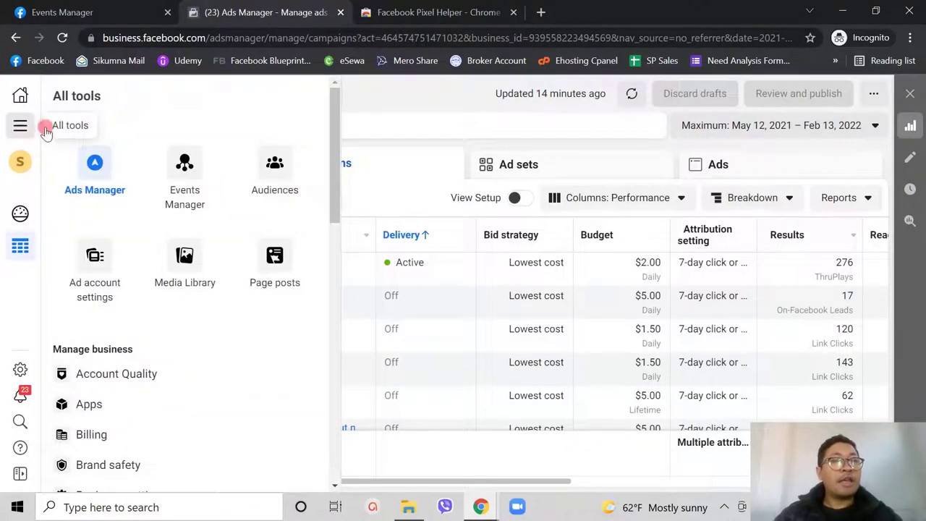
click(184, 170)
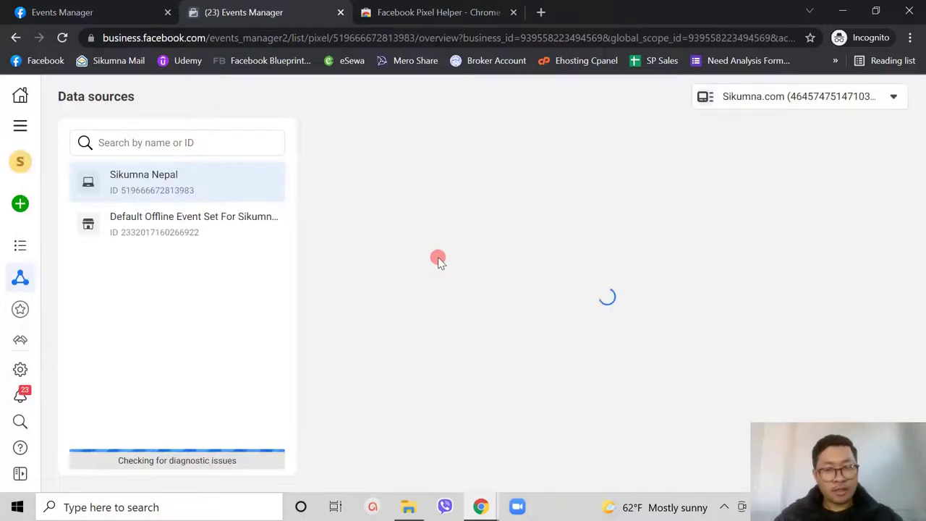
scroll(684, 322, down, 5)
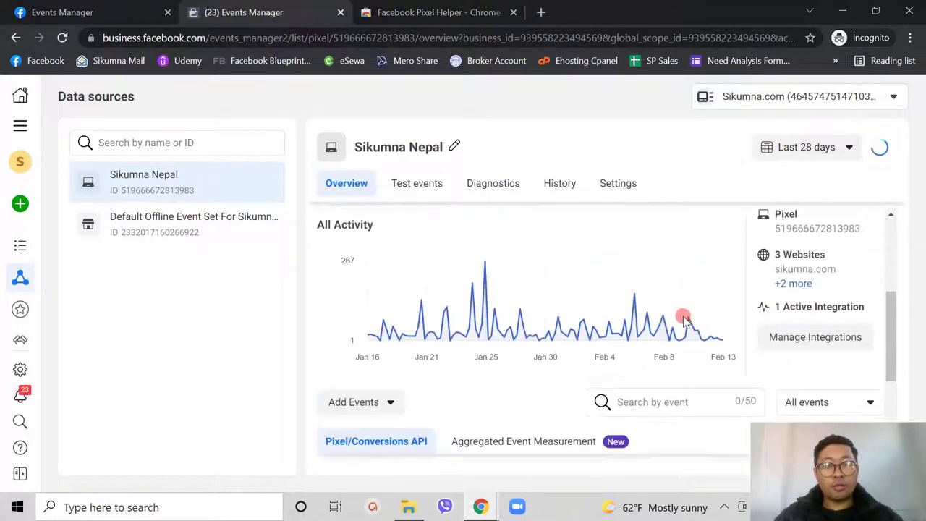
scroll(651, 316, up, 1)
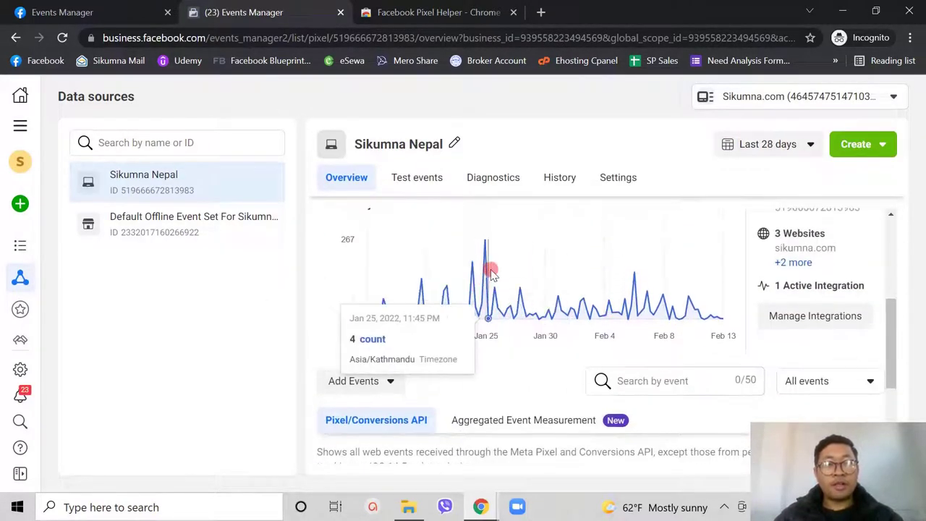
scroll(694, 306, down, 3)
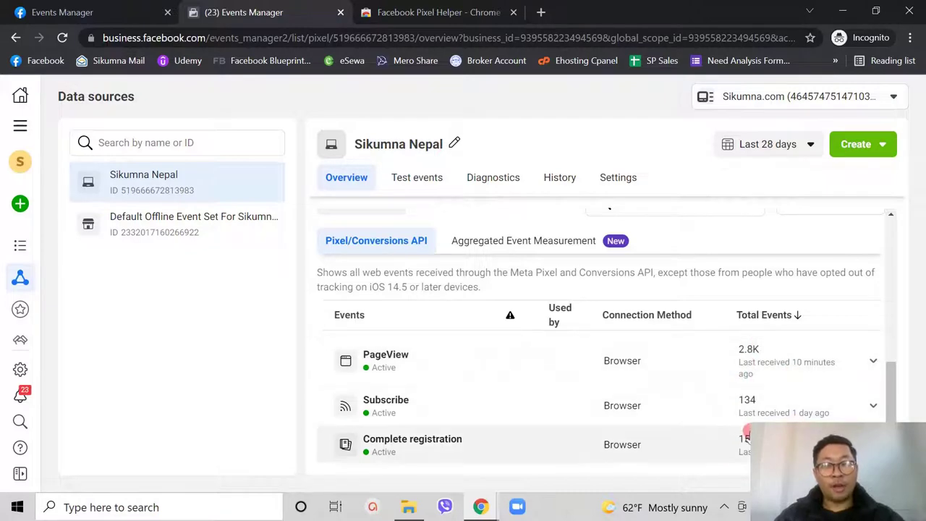
scroll(752, 427, up, 5)
scroll(748, 429, down, 5)
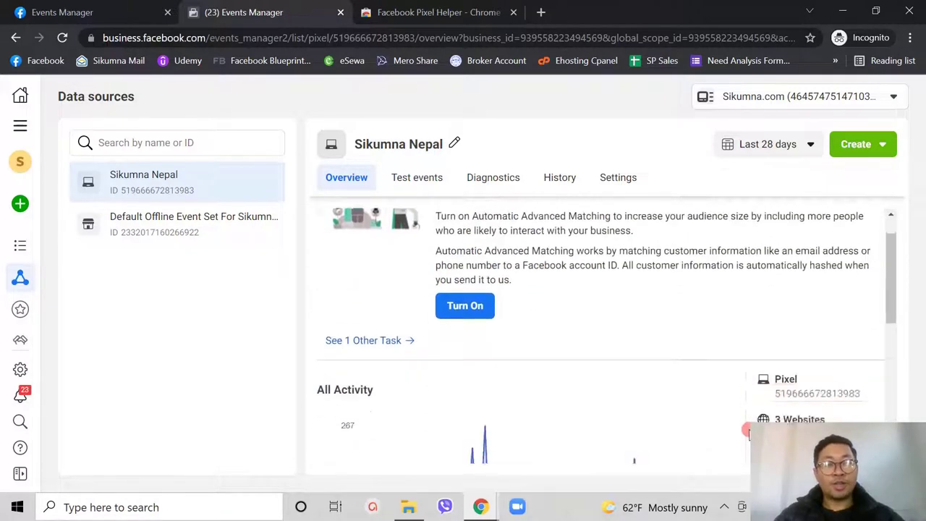